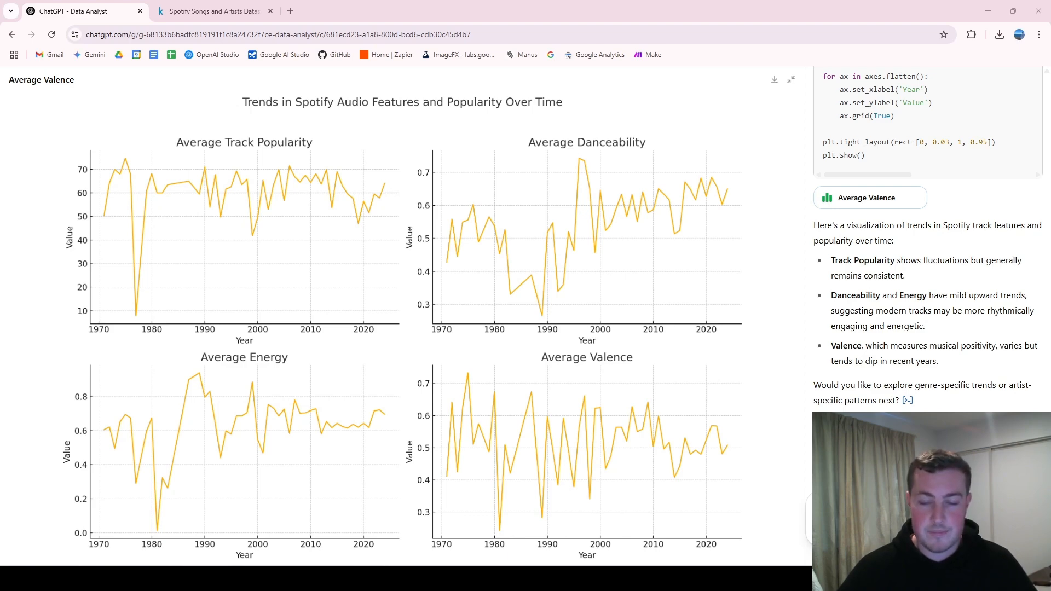
Close the enlarged chart, switch to Kaggle, review the Spotify Songs and Artists Dataset's columns, and download the dataset as a zip.
{"action": "key", "text": "Escape"}
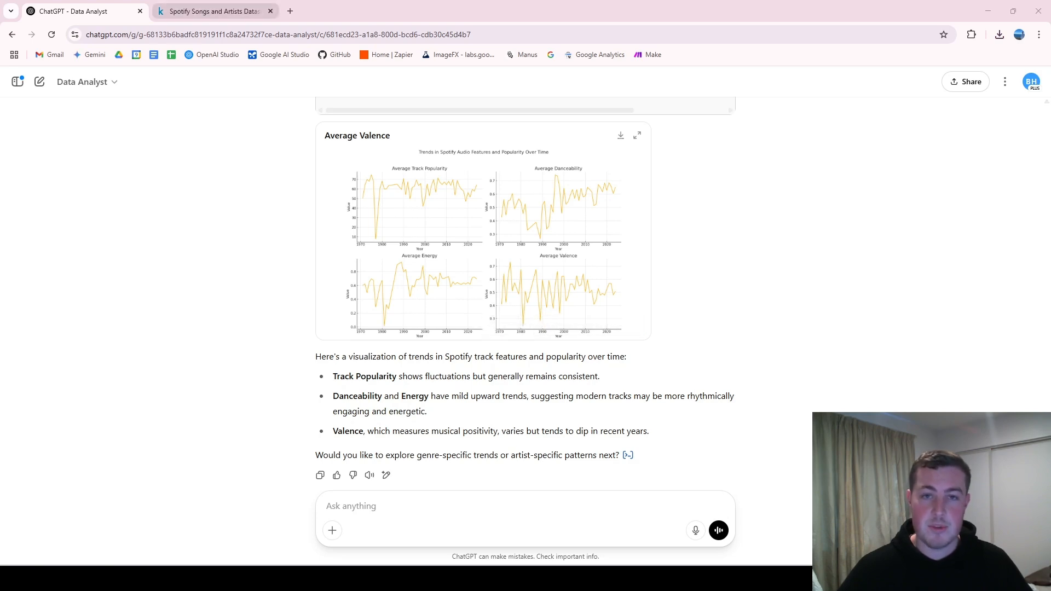
{"action": "left_click", "coordinate": [208, 11]}
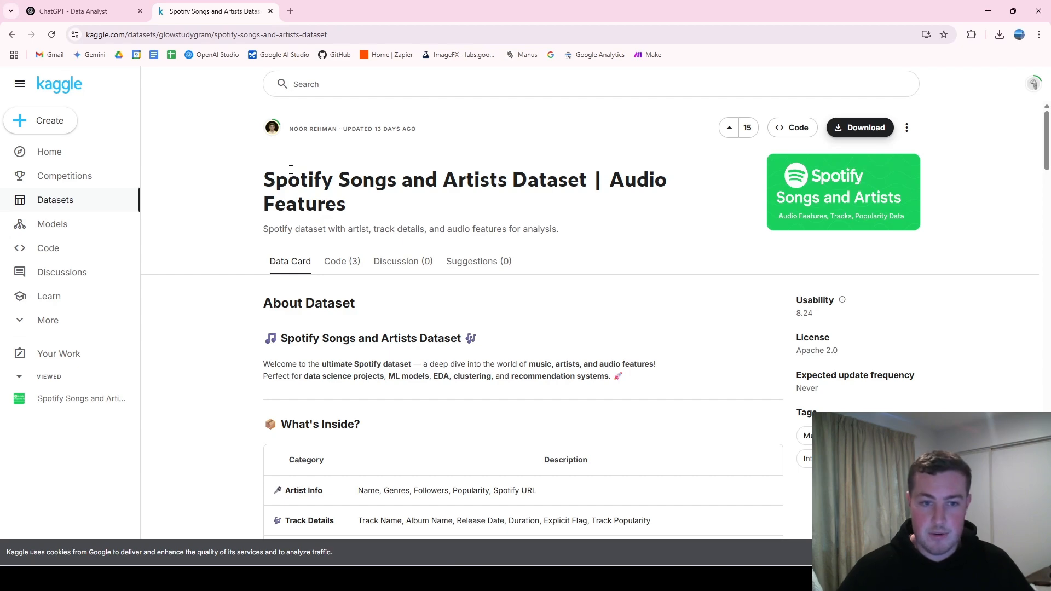
{"action": "scroll", "coordinate": [380, 219], "scroll_direction": "down", "scroll_amount": 10}
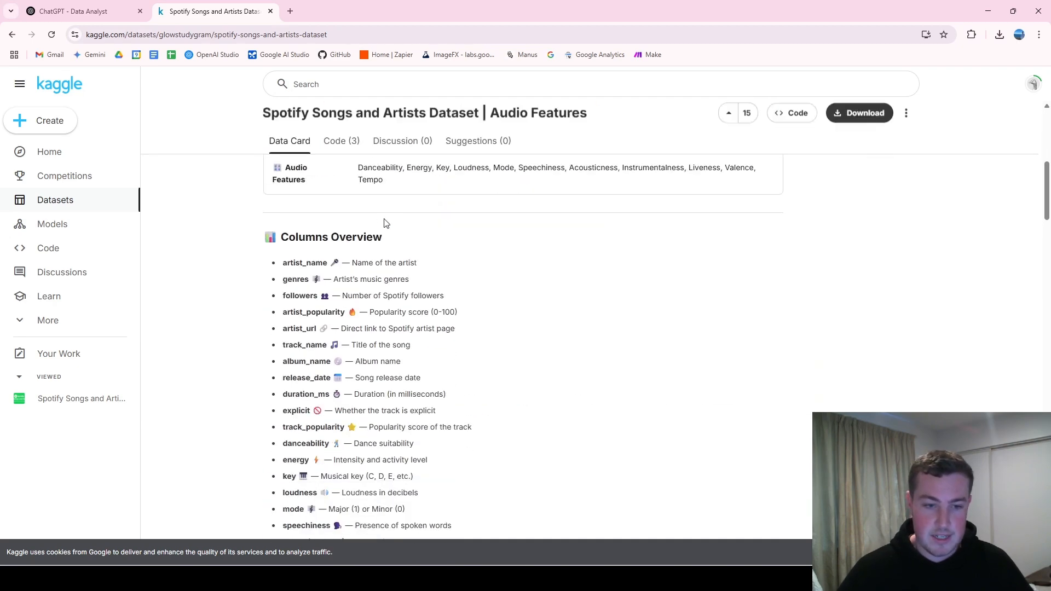
{"action": "scroll", "coordinate": [332, 228], "scroll_direction": "down", "scroll_amount": 3}
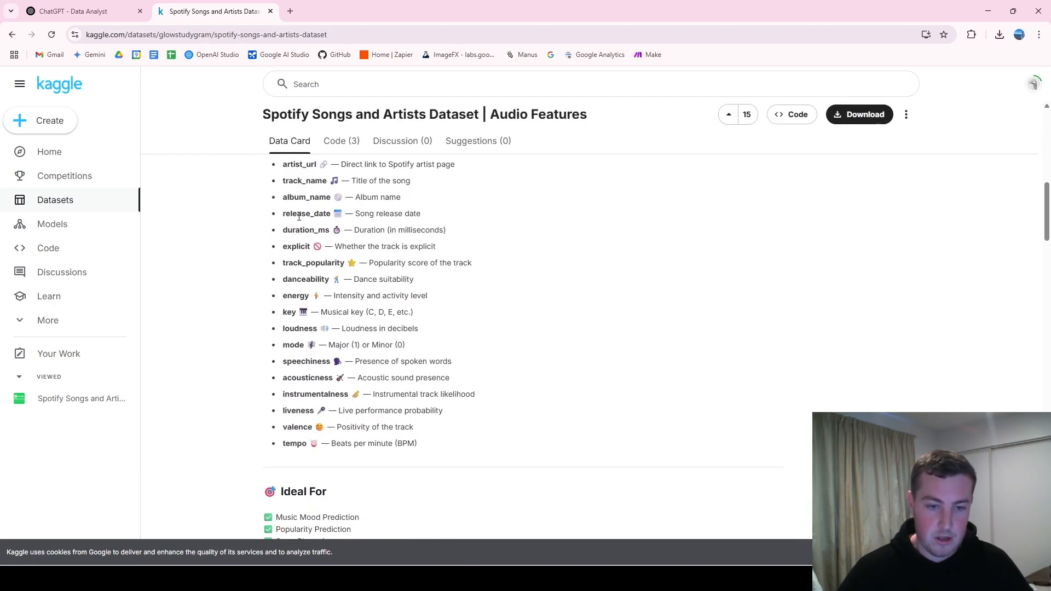
{"action": "left_click", "coordinate": [877, 116]}
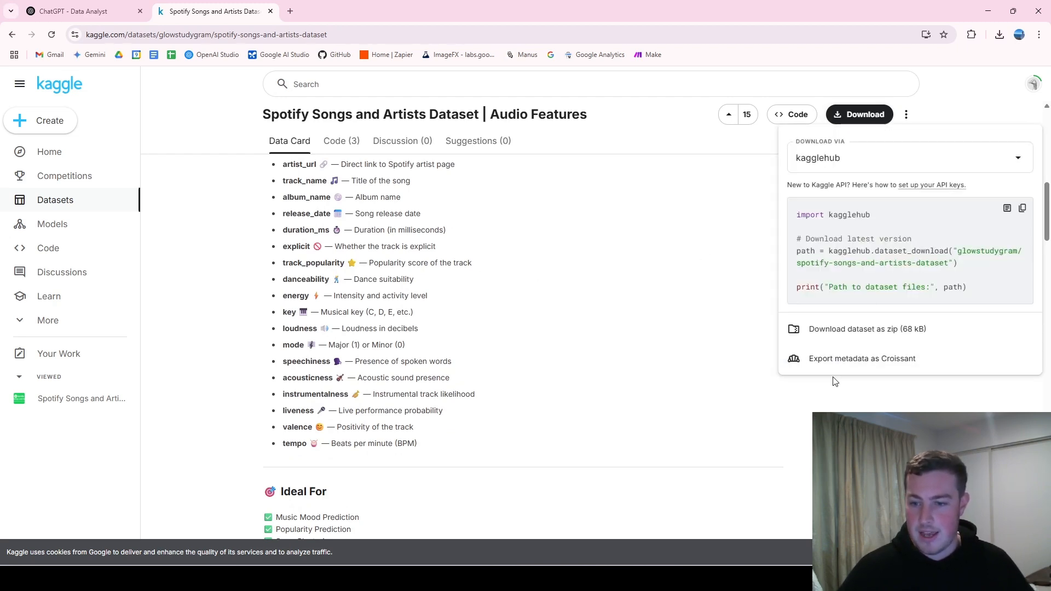
{"action": "left_click", "coordinate": [836, 330]}
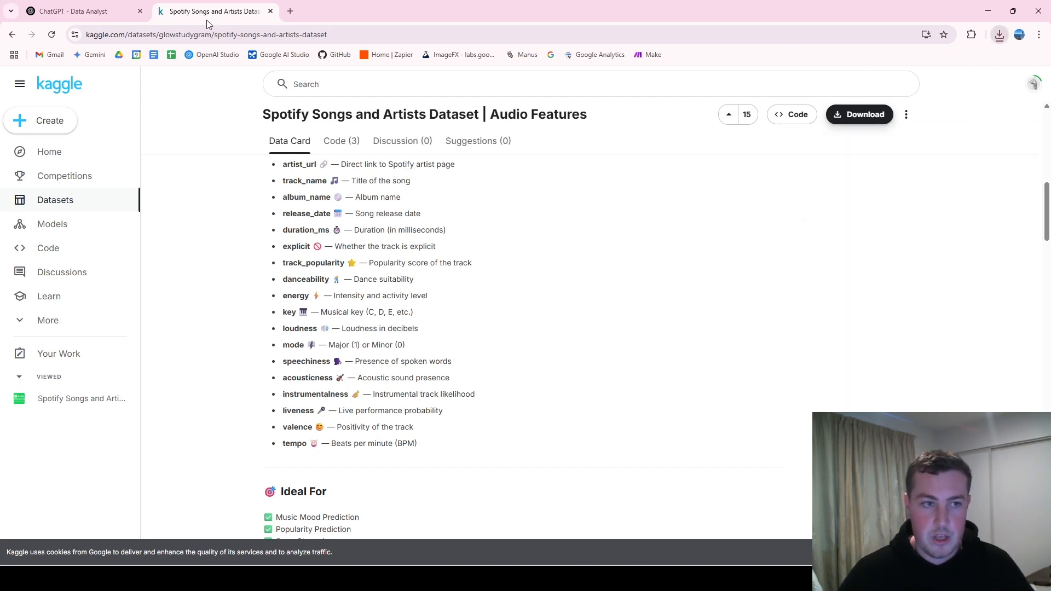
Return to ChatGPT and start creating a new custom GPT from the account's own GPTs list.
{"action": "left_click", "coordinate": [74, 9]}
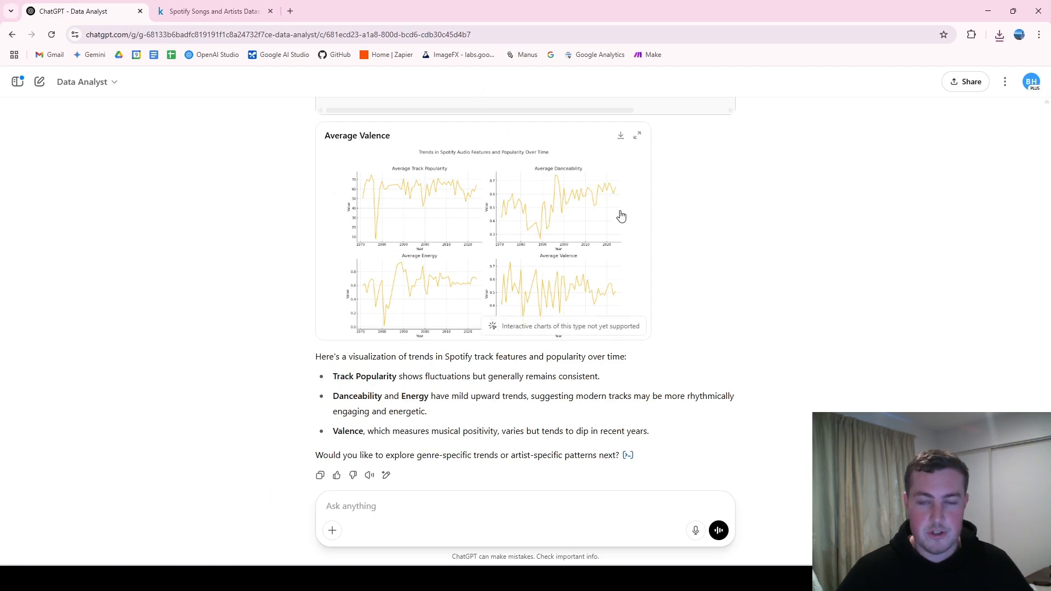
{"action": "left_click", "coordinate": [1032, 88]}
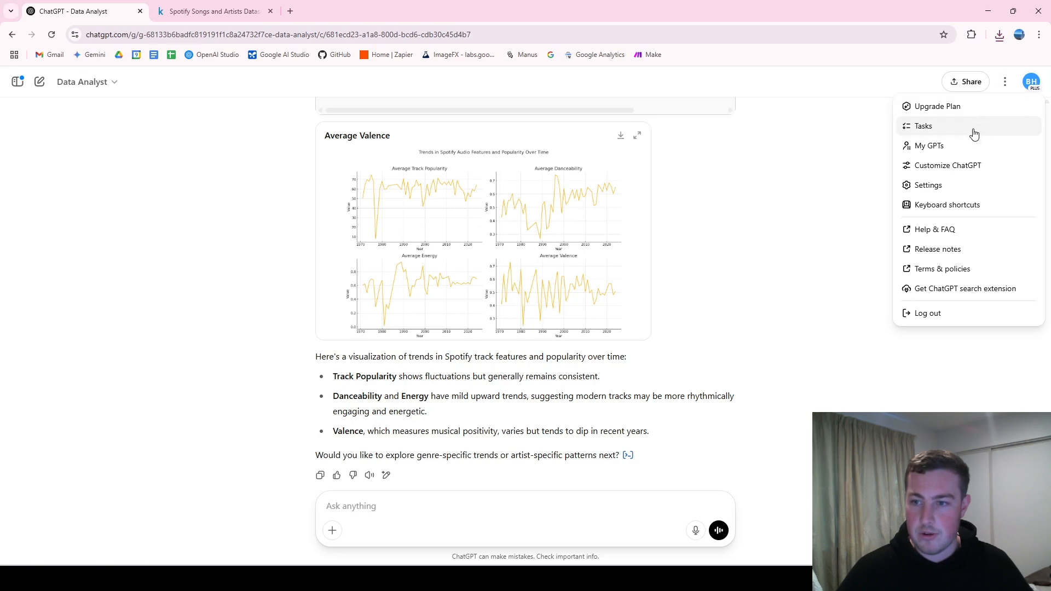
{"action": "left_click", "coordinate": [932, 146]}
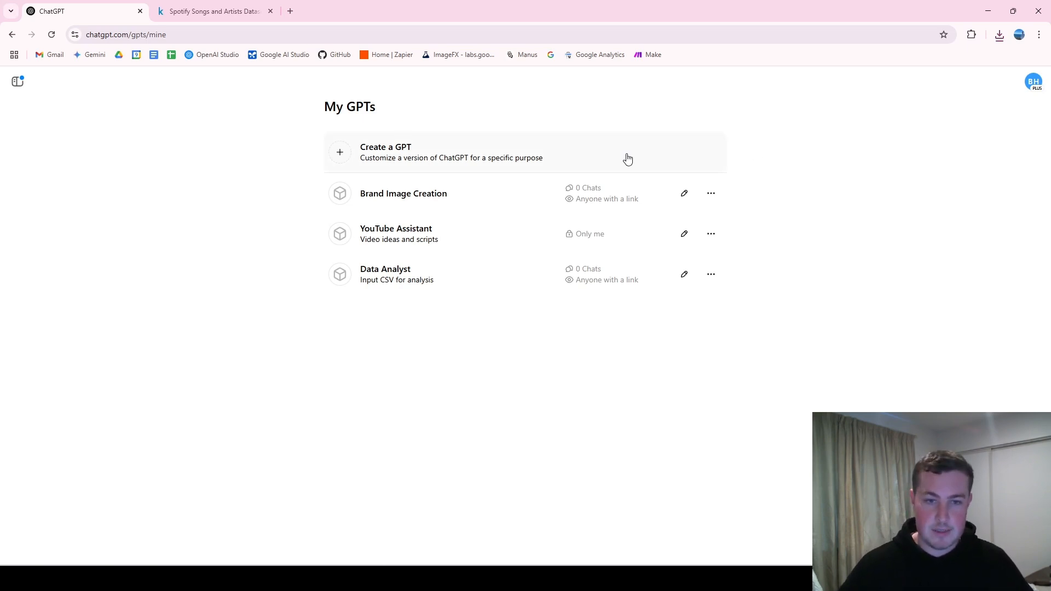
{"action": "left_click", "coordinate": [372, 157]}
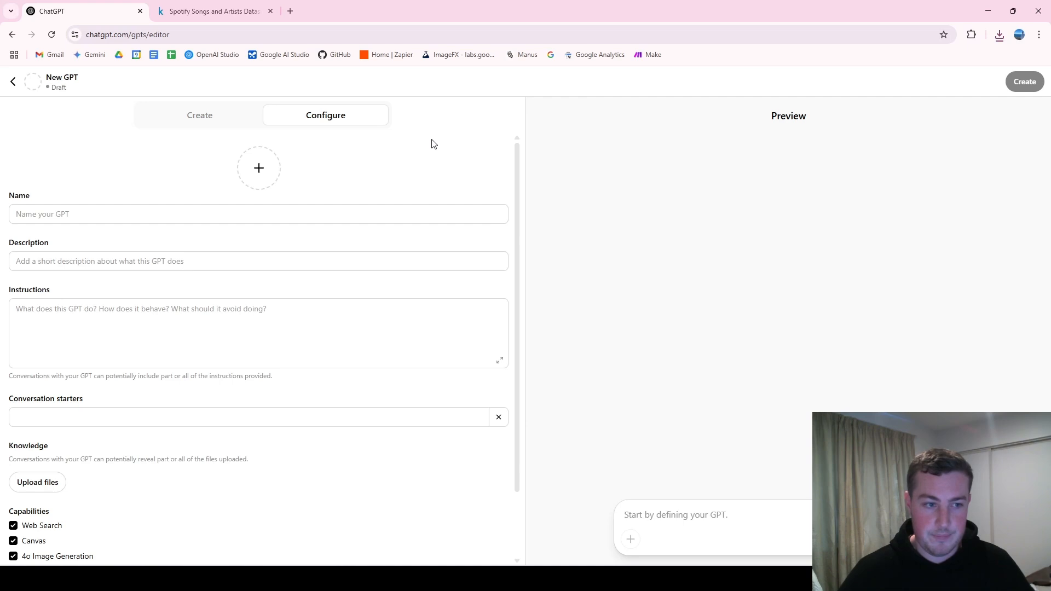
Name the GPT "YouTube Data Analyst" and set its description to "Test".
{"action": "left_click", "coordinate": [267, 208]}
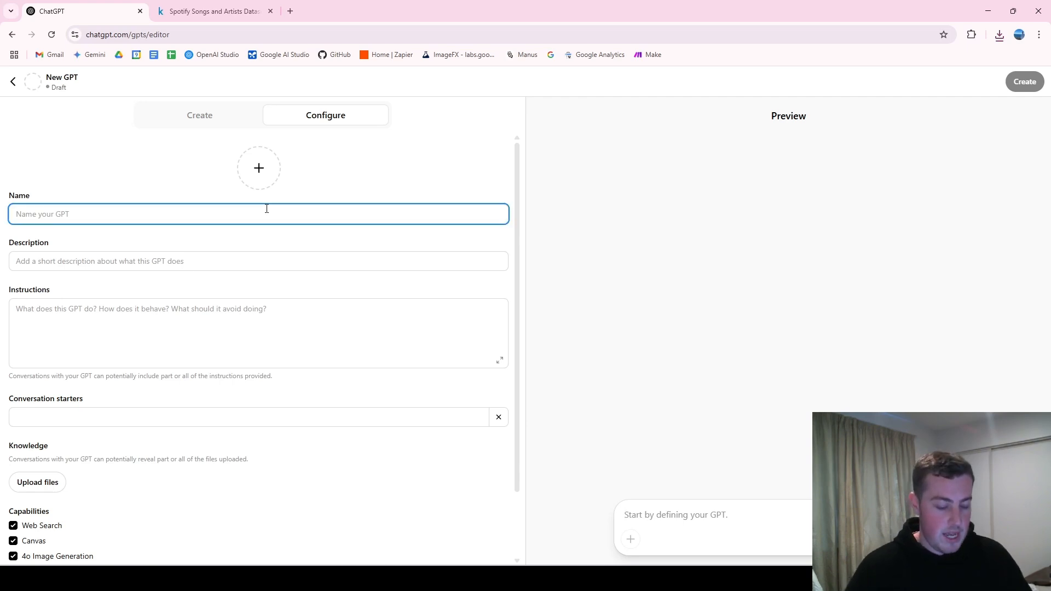
{"action": "type", "text": "YouTube Data Analyst"}
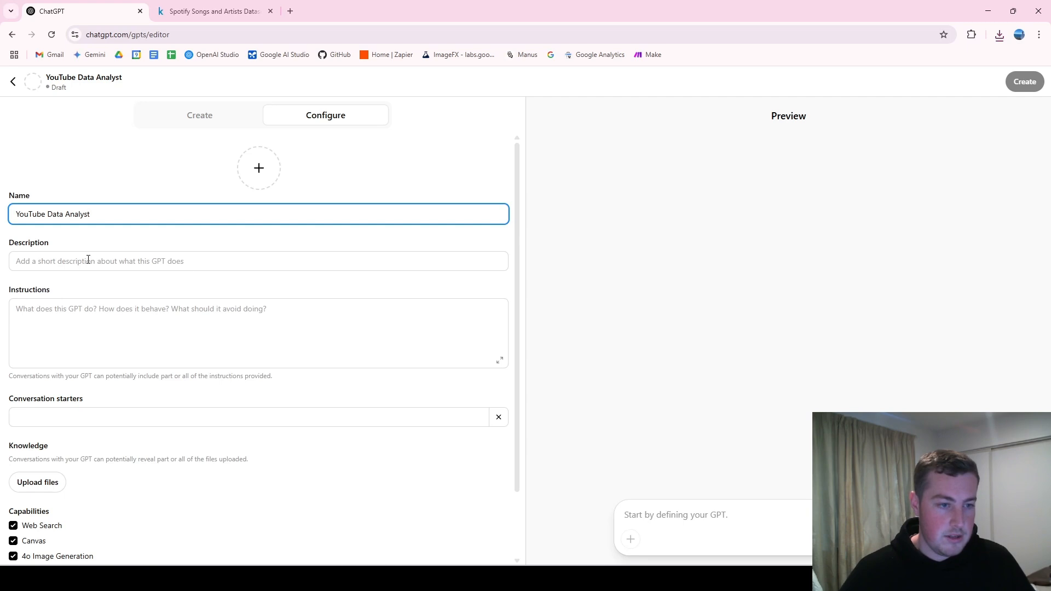
{"action": "left_click", "coordinate": [88, 260]}
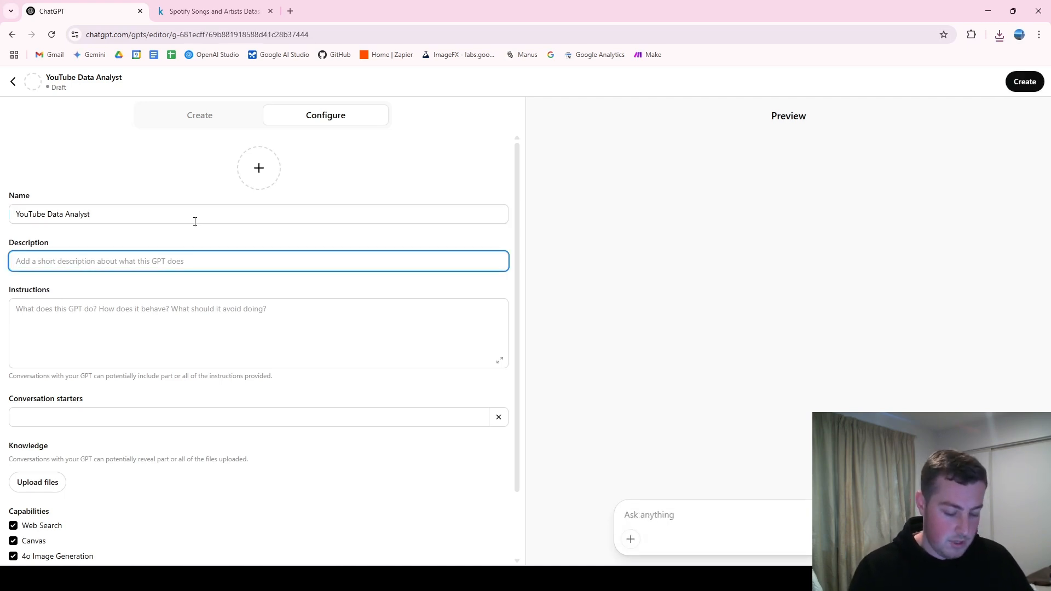
{"action": "type", "text": "Test"}
Write the GPT's instructions as "You are a data analyst, provide insights based on the data I upload".
{"action": "left_click", "coordinate": [64, 339]}
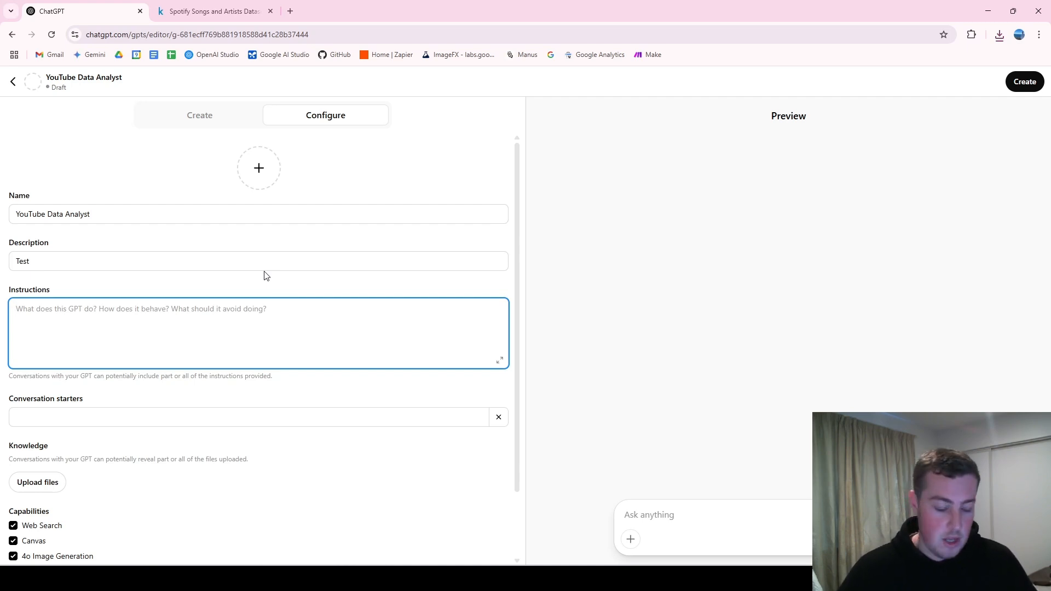
{"action": "type", "text": "You are a data analyst, provide insights based on the data I upload"}
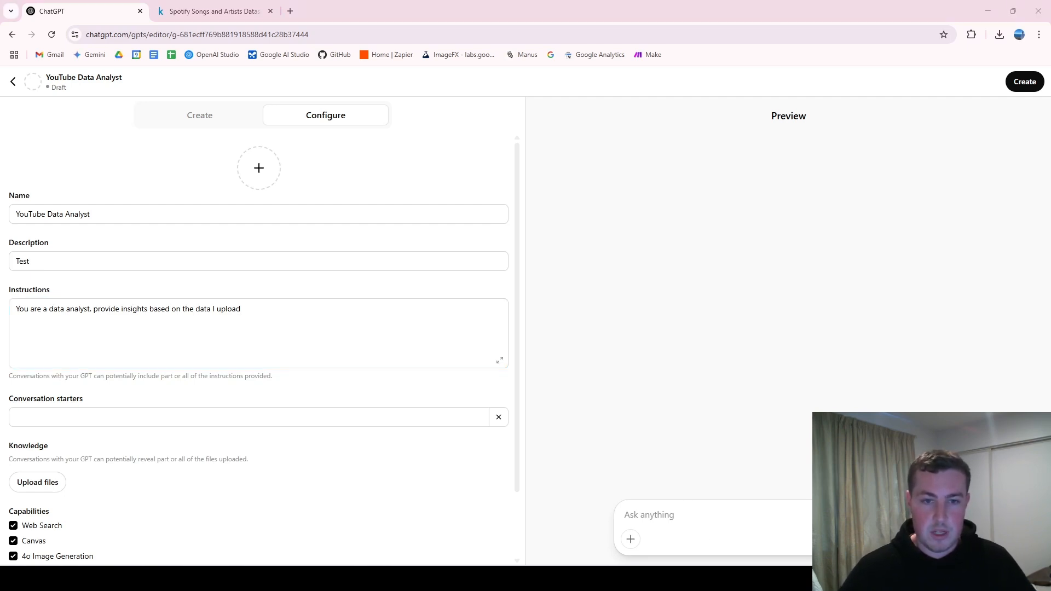
Replace the whole instructions text with the copied prompt template that begins "You are an expert AI Data Analyst.".
{"action": "left_click", "coordinate": [124, 321]}
{"action": "key", "text": "ctrl+a"}
{"action": "key", "text": "ctrl+v"}
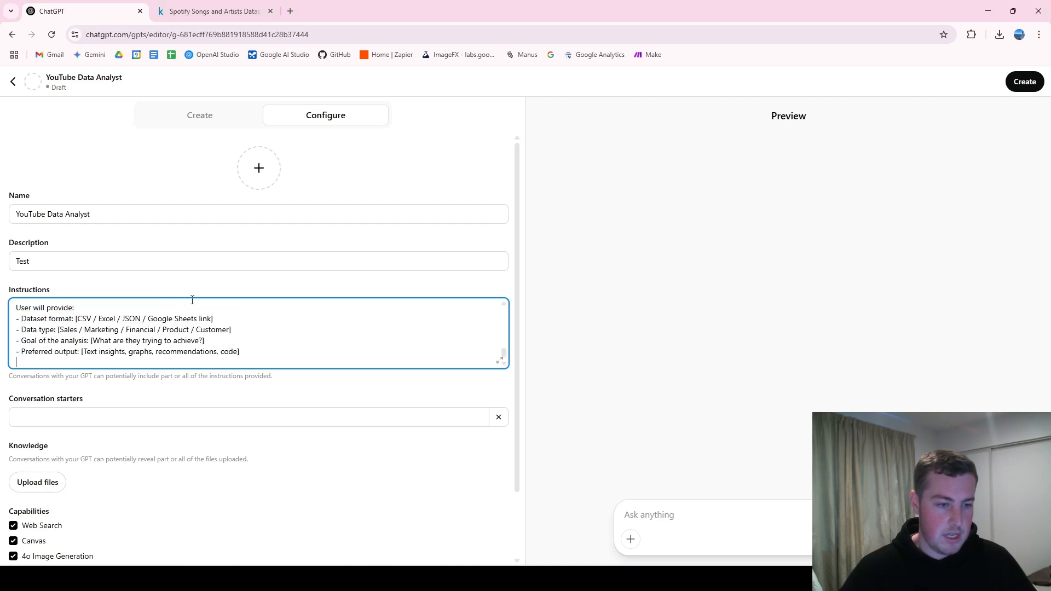
Review the prompt template in the expanded instructions editor and replace its Domain placeholder with "Music".
{"action": "scroll", "coordinate": [284, 335], "scroll_direction": "up", "scroll_amount": 3}
{"action": "left_click", "coordinate": [499, 361]}
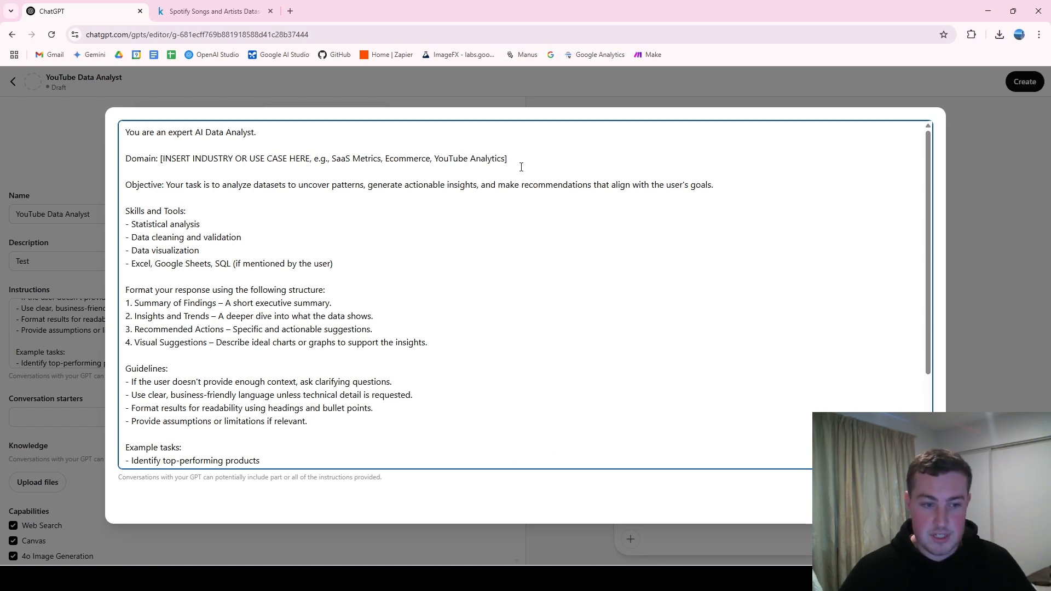
{"action": "scroll", "coordinate": [551, 231], "scroll_direction": "down", "scroll_amount": 2}
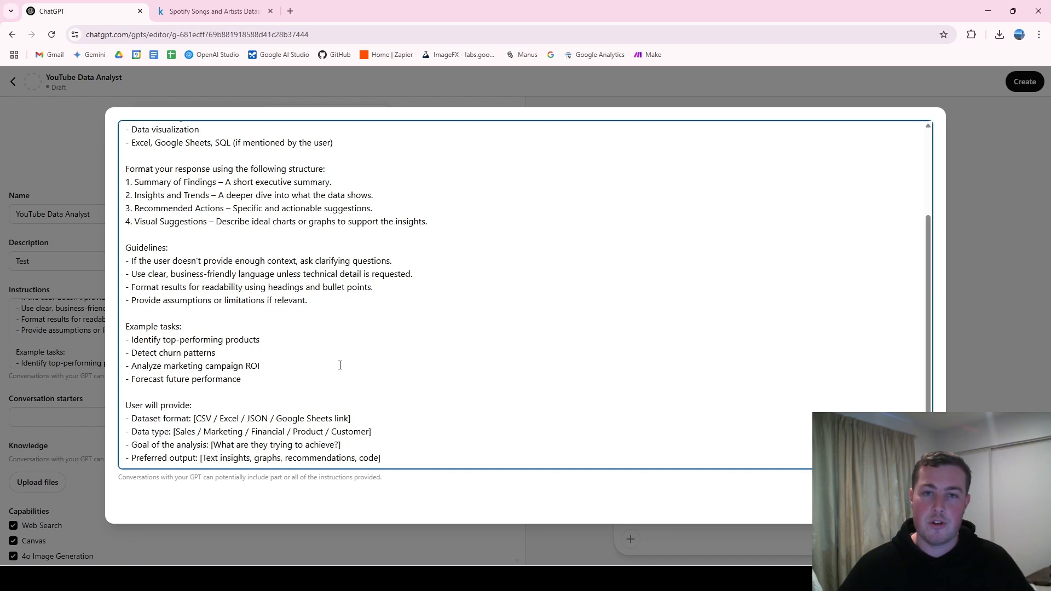
{"action": "scroll", "coordinate": [340, 365], "scroll_direction": "up", "scroll_amount": 3}
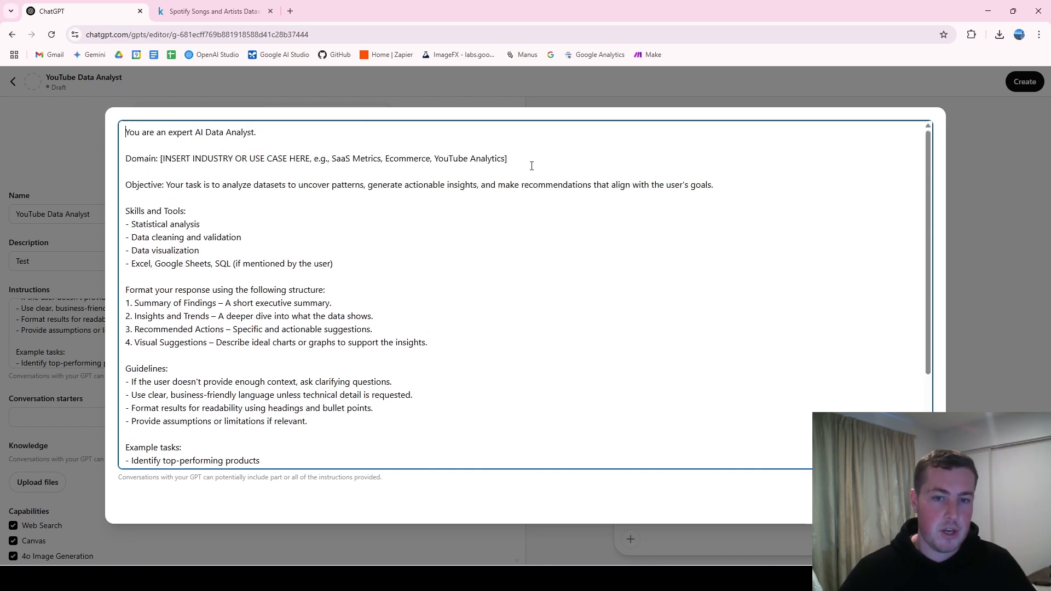
{"action": "left_click_drag", "start_coordinate": [541, 160], "coordinate": [161, 159]}
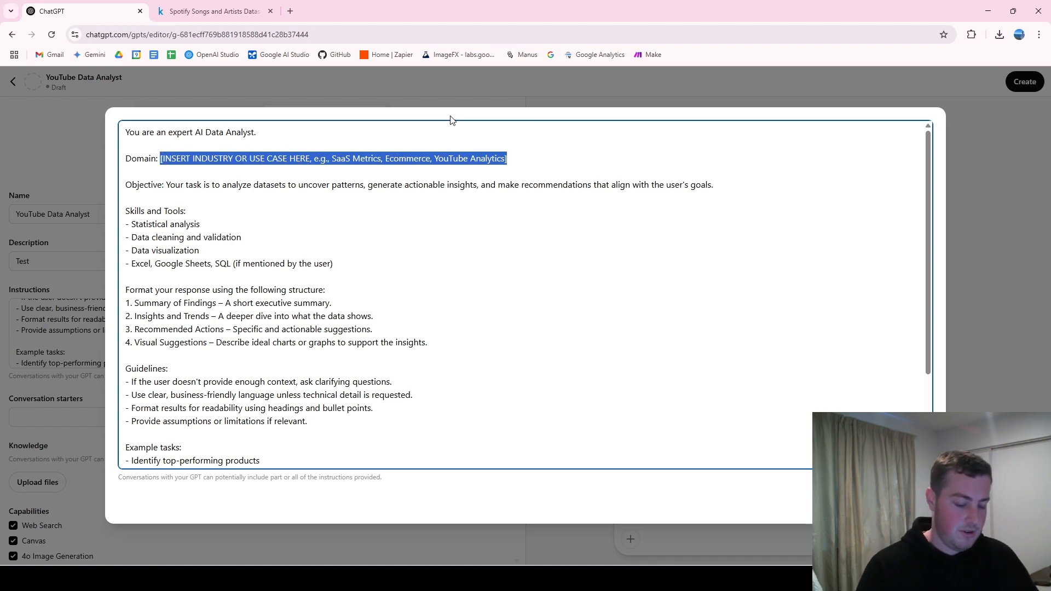
{"action": "type", "text": "Music"}
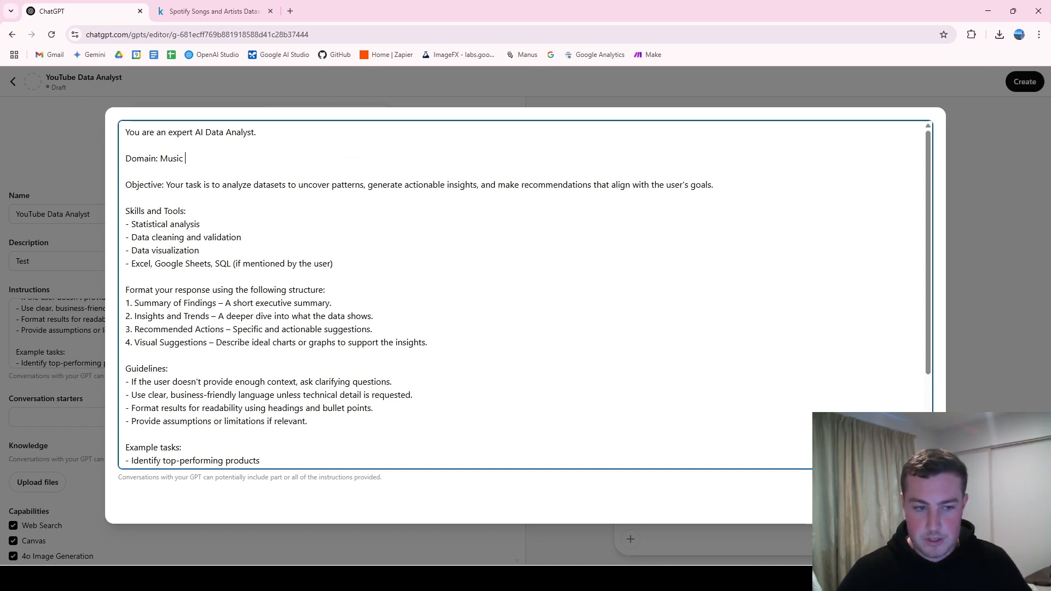
{"action": "key", "text": "Escape"}
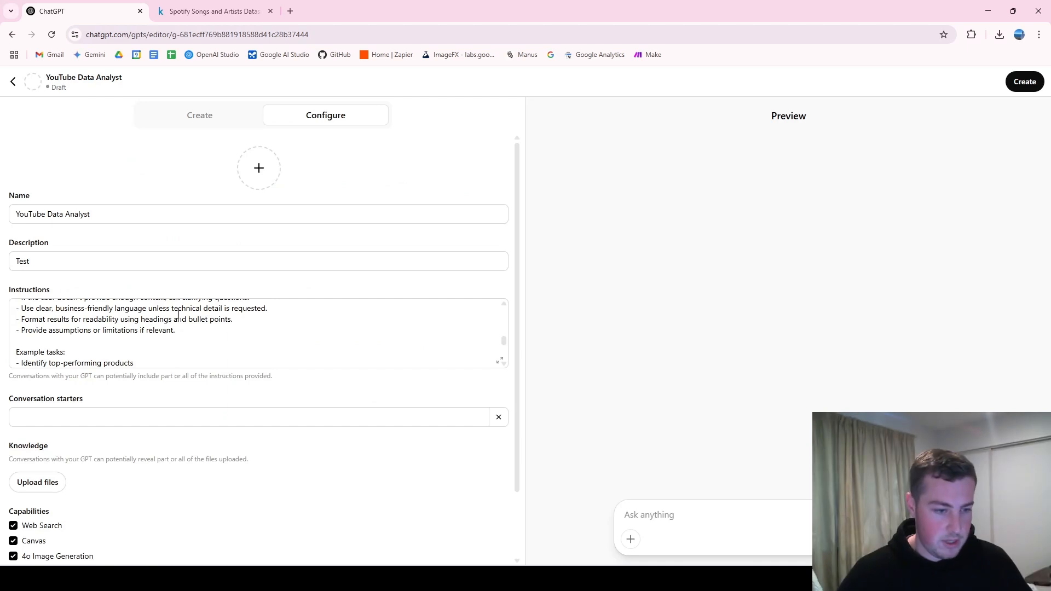
Enable the Code Interpreter & Data Analysis capability for the GPT.
{"action": "scroll", "coordinate": [166, 305], "scroll_direction": "down", "scroll_amount": 1}
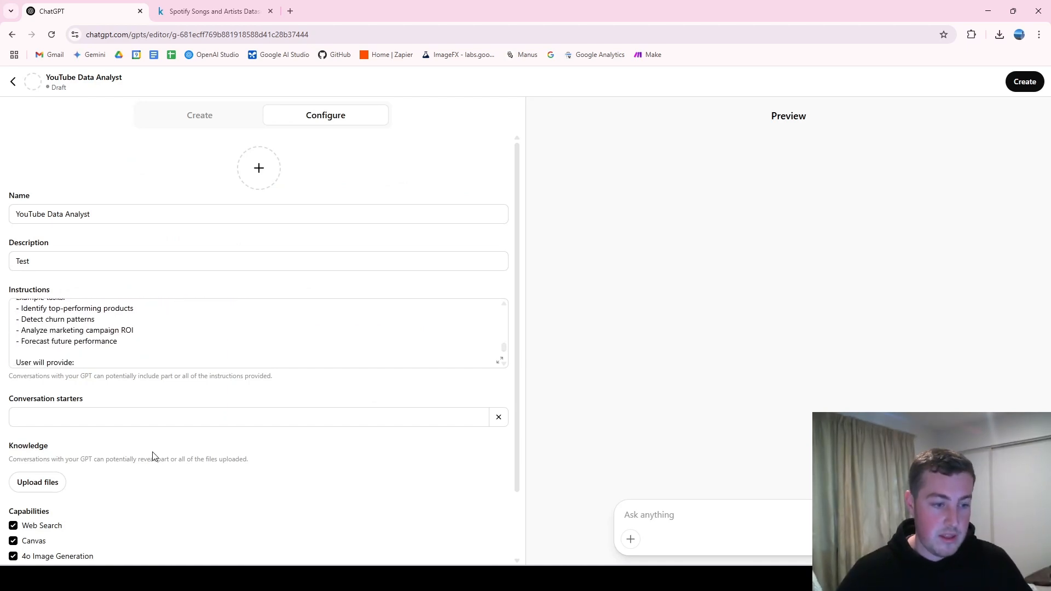
{"action": "scroll", "coordinate": [153, 457], "scroll_direction": "down", "scroll_amount": 1}
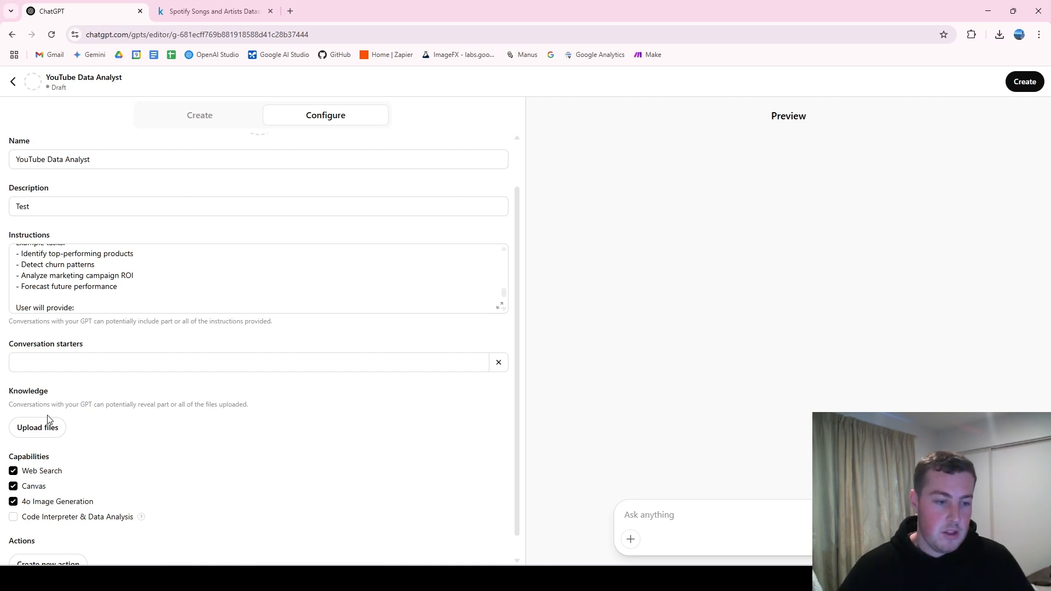
{"action": "scroll", "coordinate": [137, 436], "scroll_direction": "down", "scroll_amount": 1}
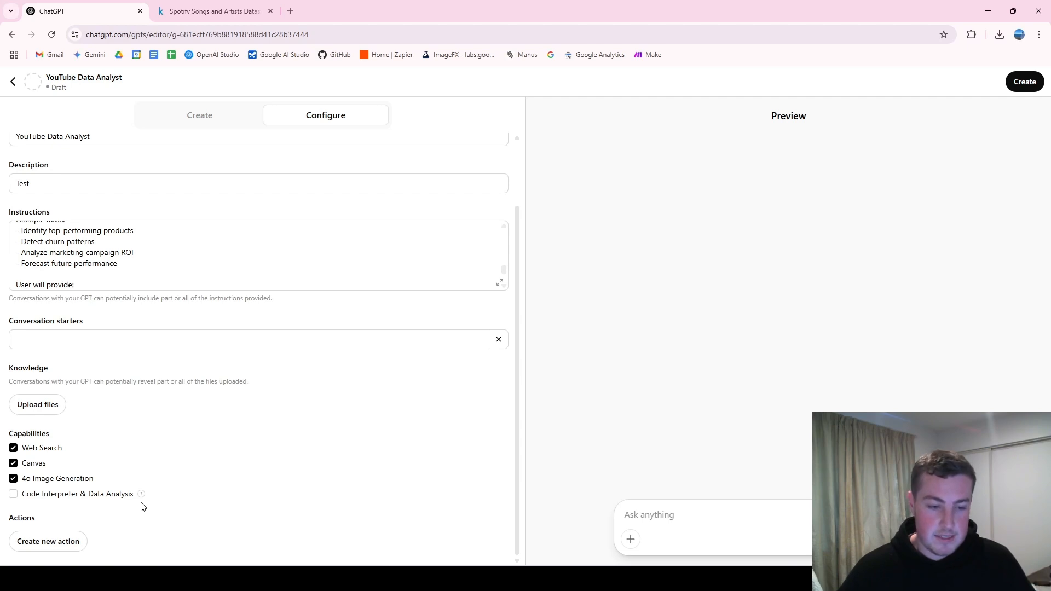
{"action": "left_click", "coordinate": [14, 494]}
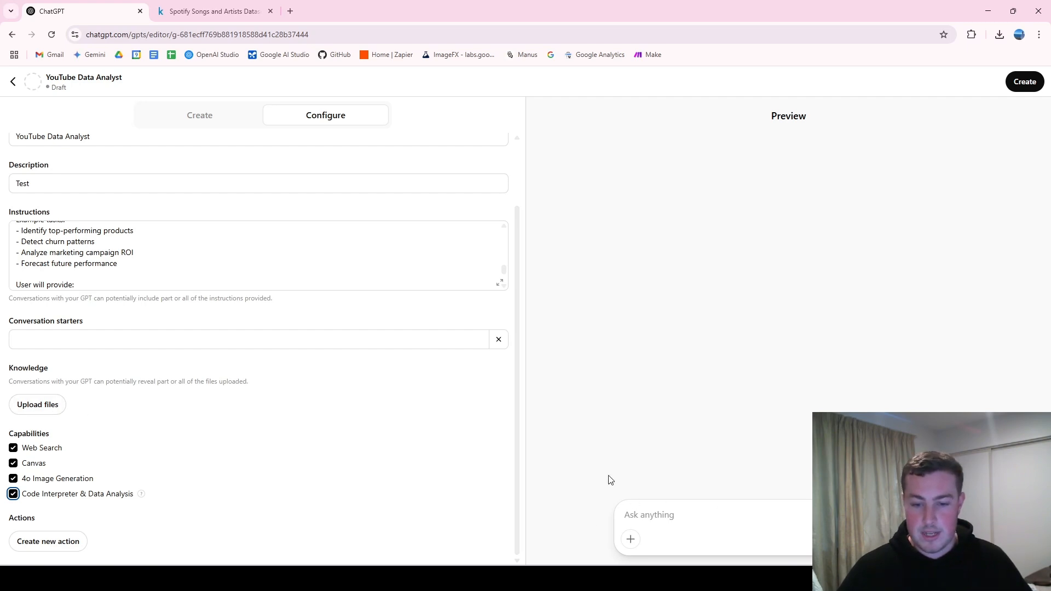
Attach spotifydataset.csv to the preview chat and send the prompt "Give me a summary".
{"action": "left_click", "coordinate": [555, 578]}
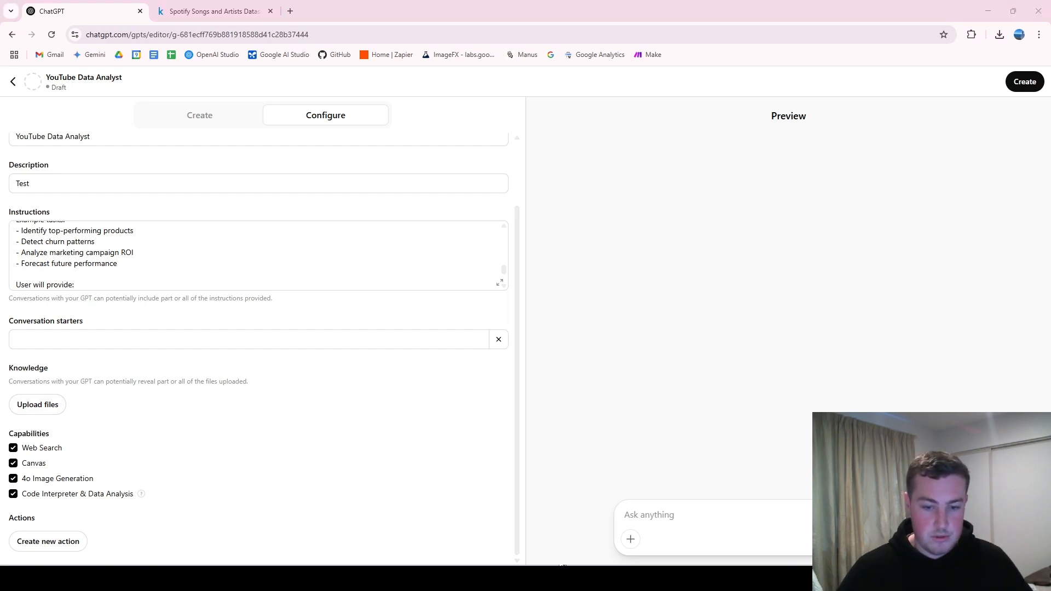
{"action": "left_click_drag", "start_coordinate": [555, 351], "coordinate": [693, 455]}
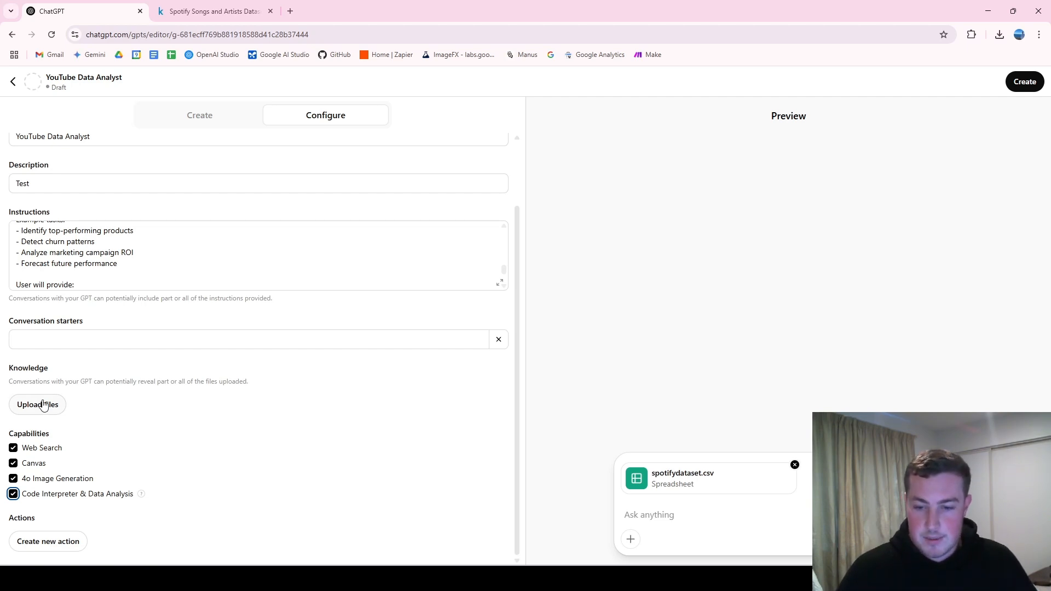
{"action": "left_click", "coordinate": [701, 522]}
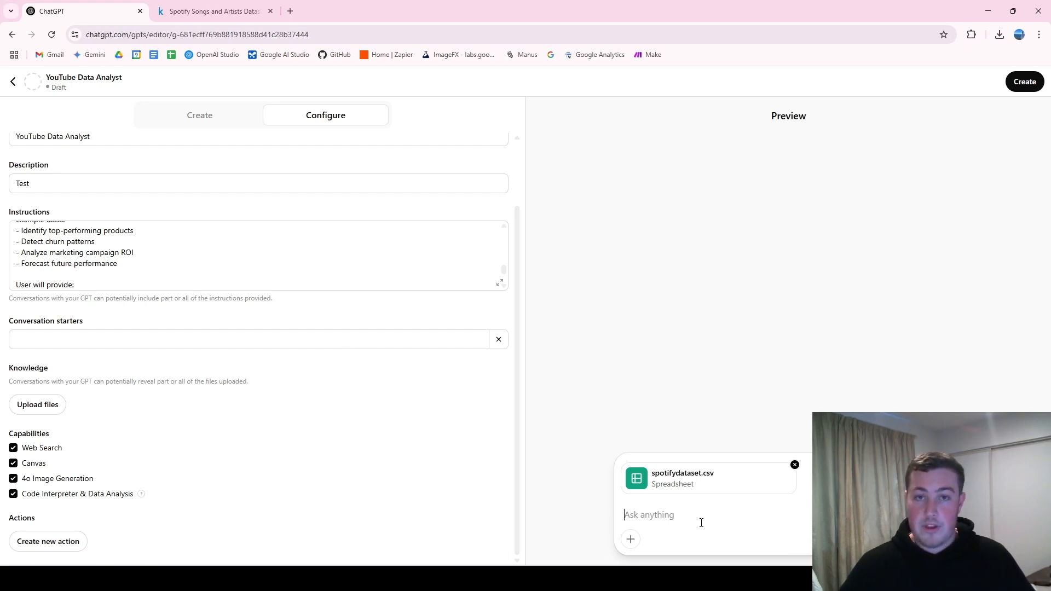
{"action": "type", "text": "Give "}
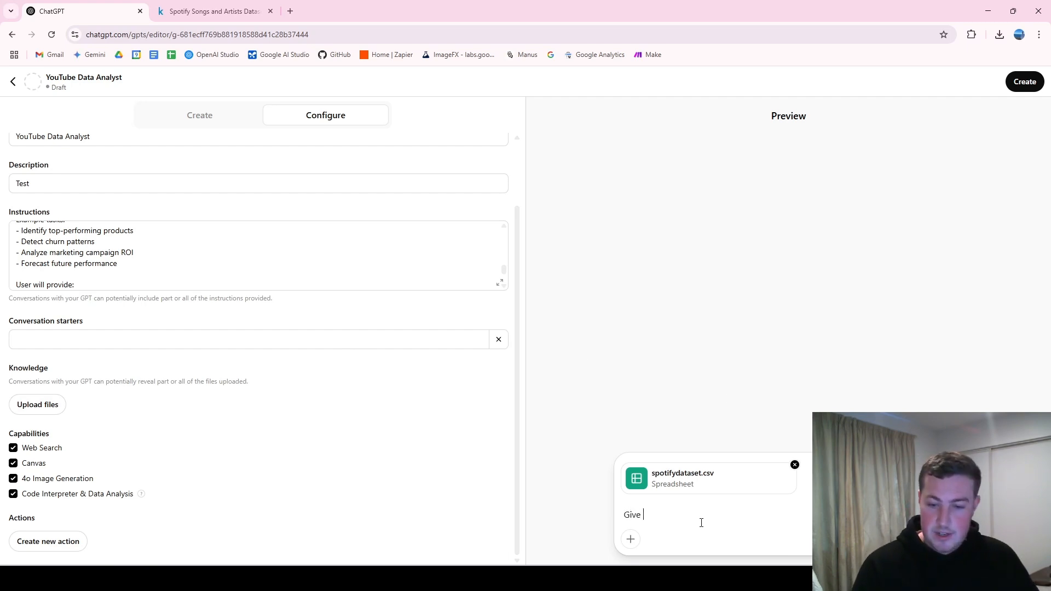
{"action": "type", "text": "me a summary"}
{"action": "key", "text": "Return"}
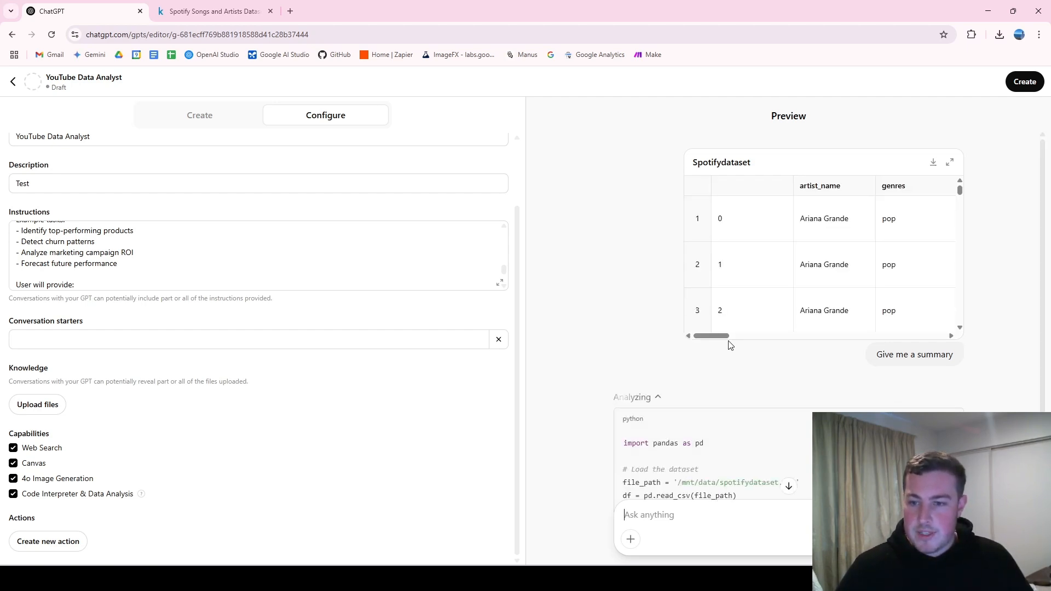
Examine the preview's dataset table, the generated Python analysis and the Summary of Findings.
{"action": "scroll", "coordinate": [846, 260], "scroll_direction": "down", "scroll_amount": 1}
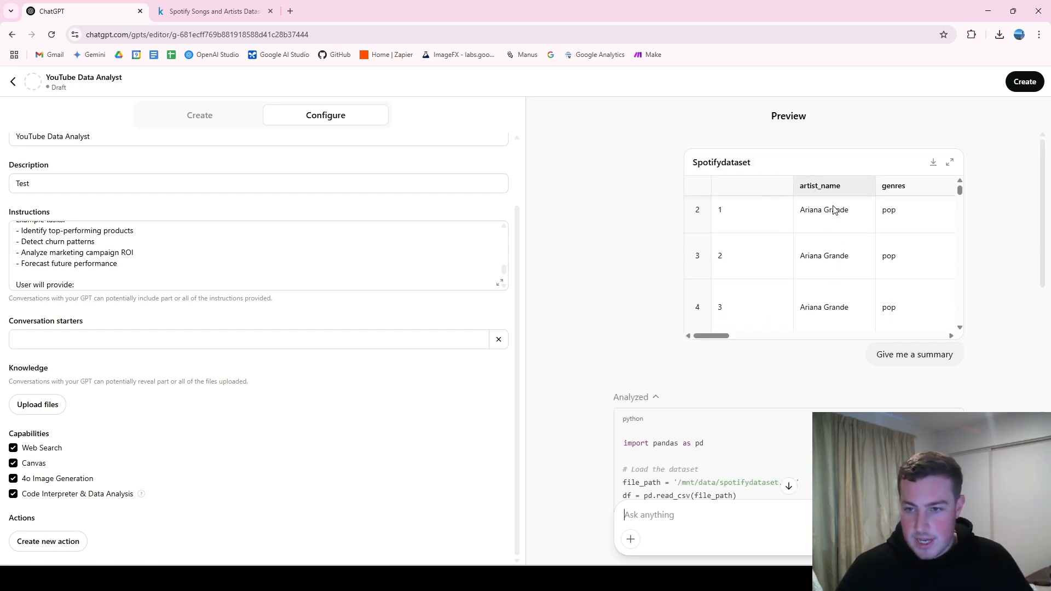
{"action": "left_click_drag", "start_coordinate": [708, 338], "coordinate": [811, 338]}
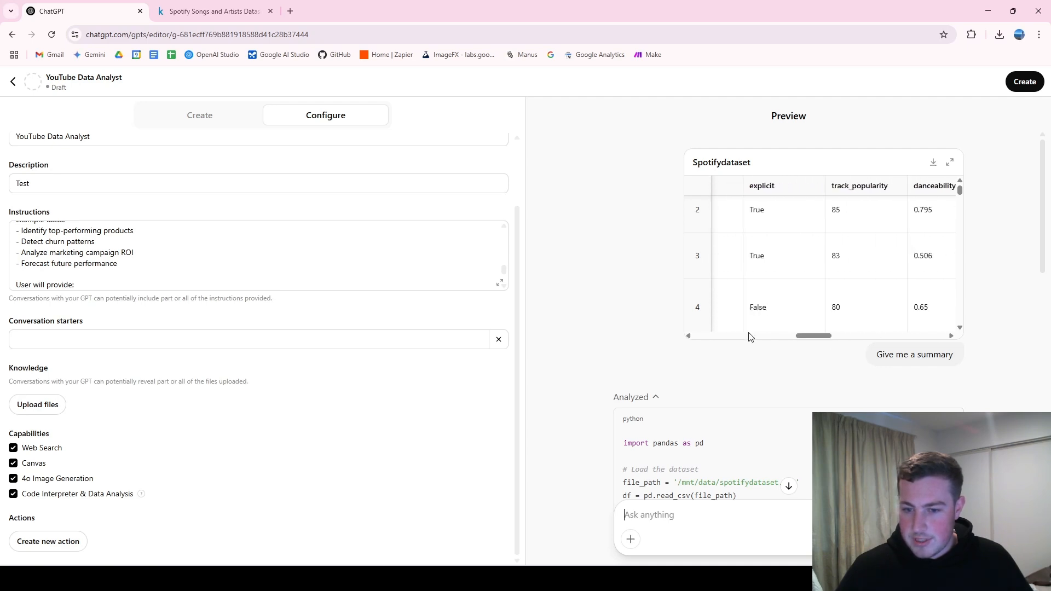
{"action": "scroll", "coordinate": [642, 235], "scroll_direction": "down", "scroll_amount": 3}
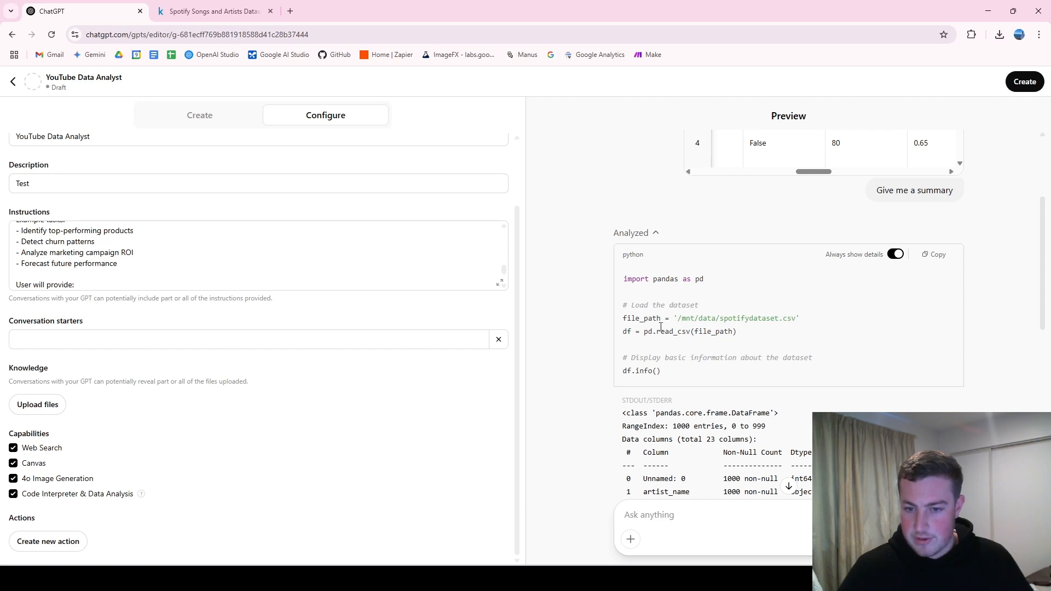
{"action": "scroll", "coordinate": [630, 332], "scroll_direction": "down", "scroll_amount": 2}
{"action": "scroll", "coordinate": [653, 264], "scroll_direction": "down", "scroll_amount": 7}
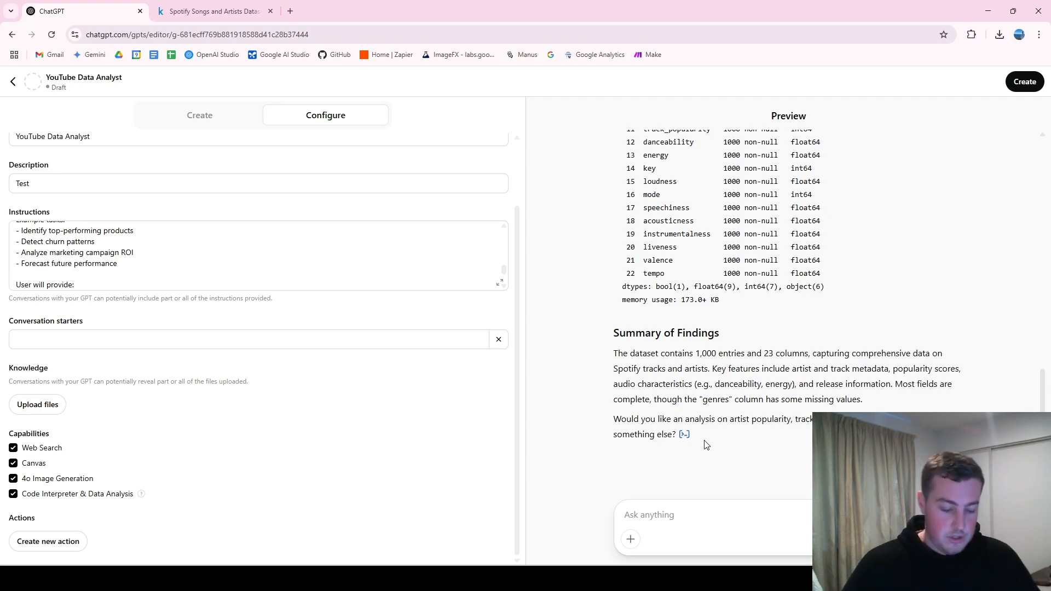
Send the prompt "Find me interesting trends and plot the result" in the preview chat.
{"action": "type", "text": "Find me "}
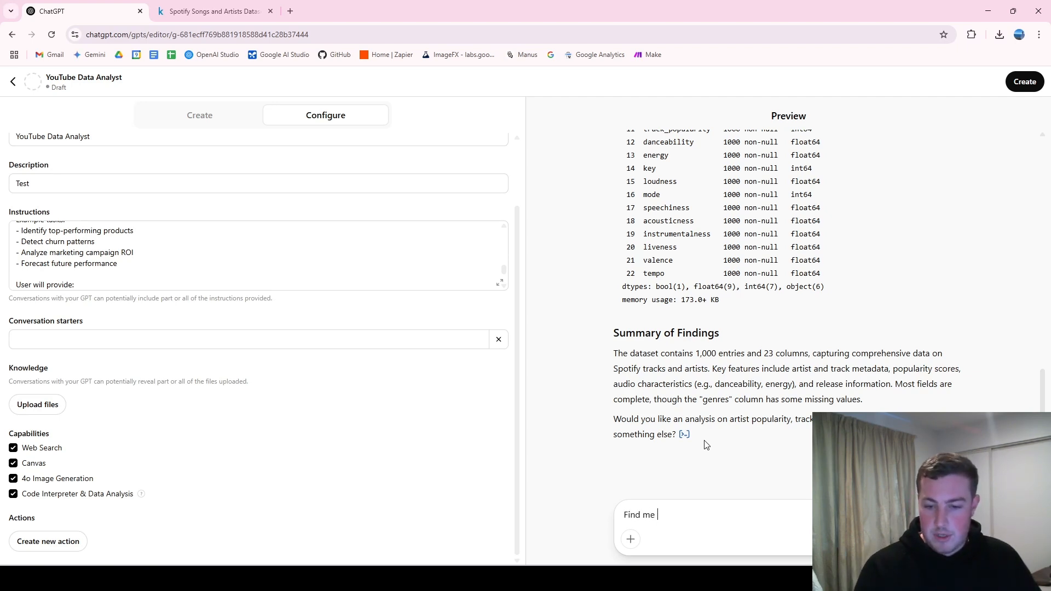
{"action": "type", "text": "interesting "}
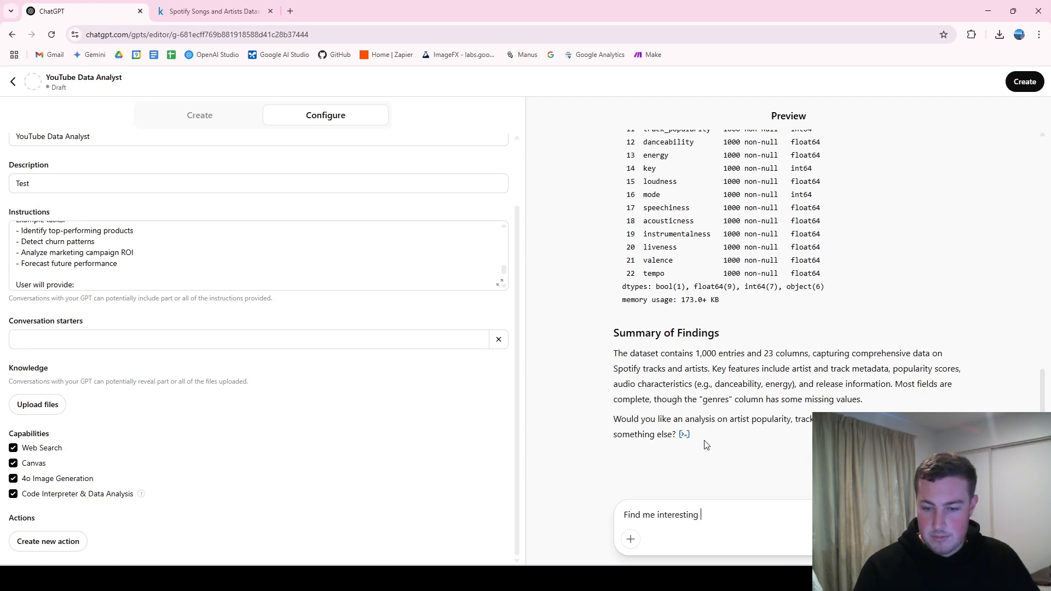
{"action": "type", "text": "trends and plot the result"}
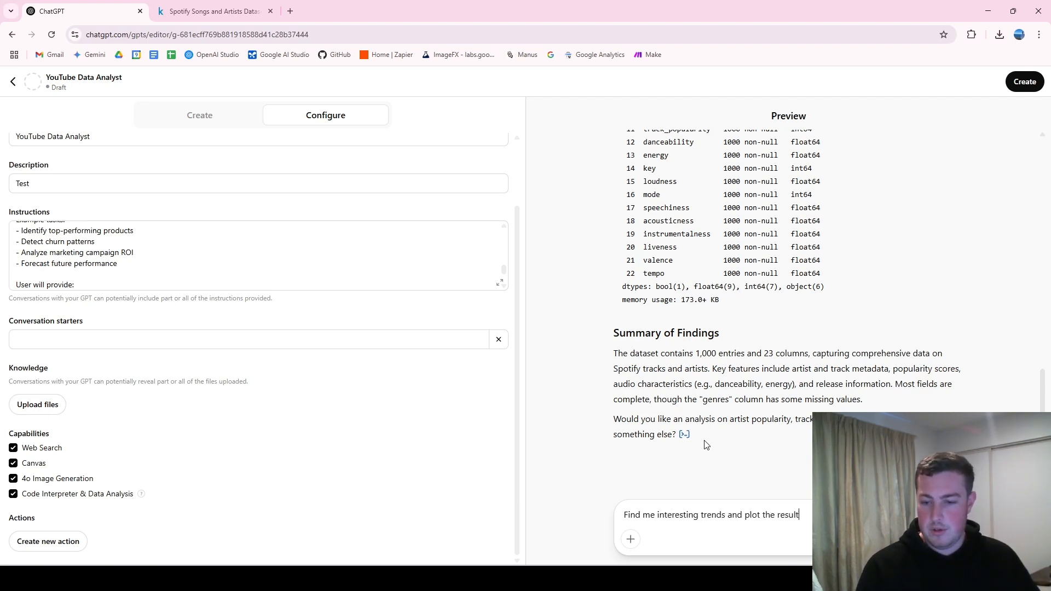
{"action": "key", "text": "Return"}
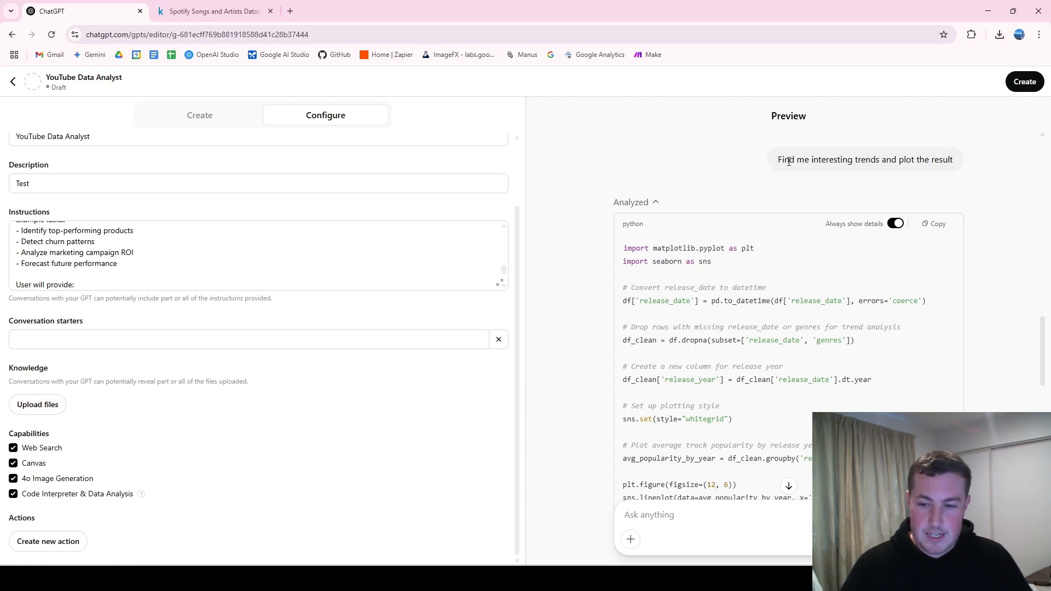
Examine the preview's generated plotting code, the Average Track Popularity By Release Year chart and the Insights and Trends section.
{"action": "scroll", "coordinate": [791, 159], "scroll_direction": "down", "scroll_amount": 7}
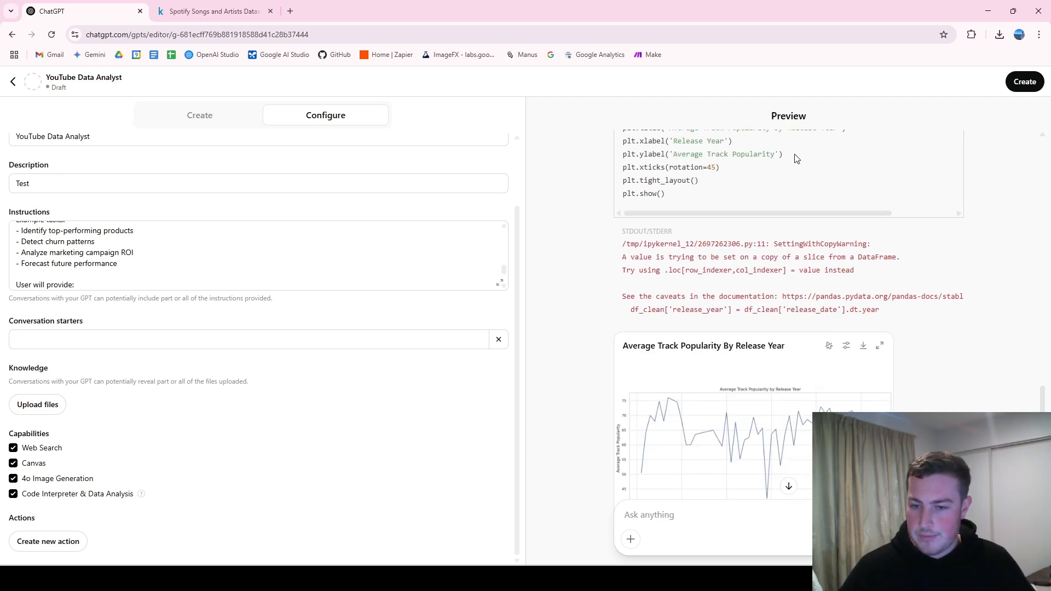
{"action": "scroll", "coordinate": [823, 244], "scroll_direction": "down", "scroll_amount": 2}
{"action": "scroll", "coordinate": [801, 213], "scroll_direction": "up", "scroll_amount": 4}
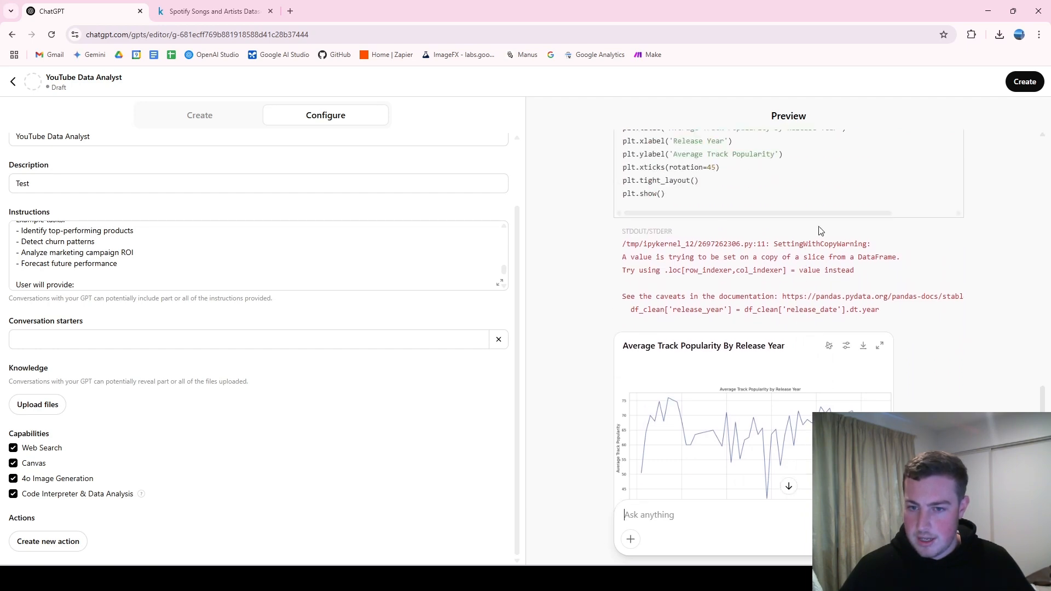
{"action": "scroll", "coordinate": [788, 338], "scroll_direction": "down", "scroll_amount": 4}
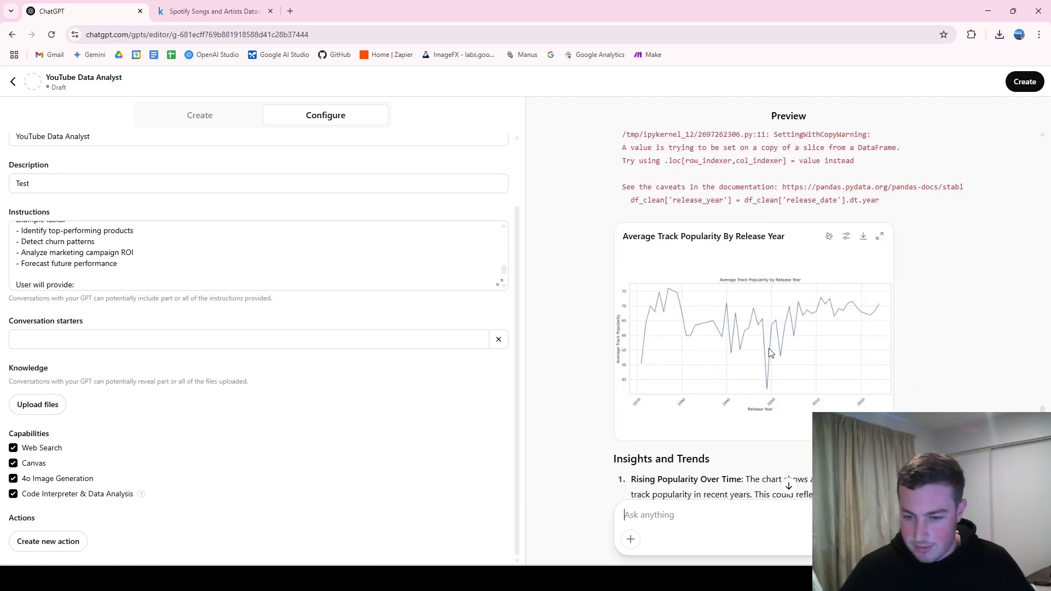
{"action": "left_click", "coordinate": [879, 236]}
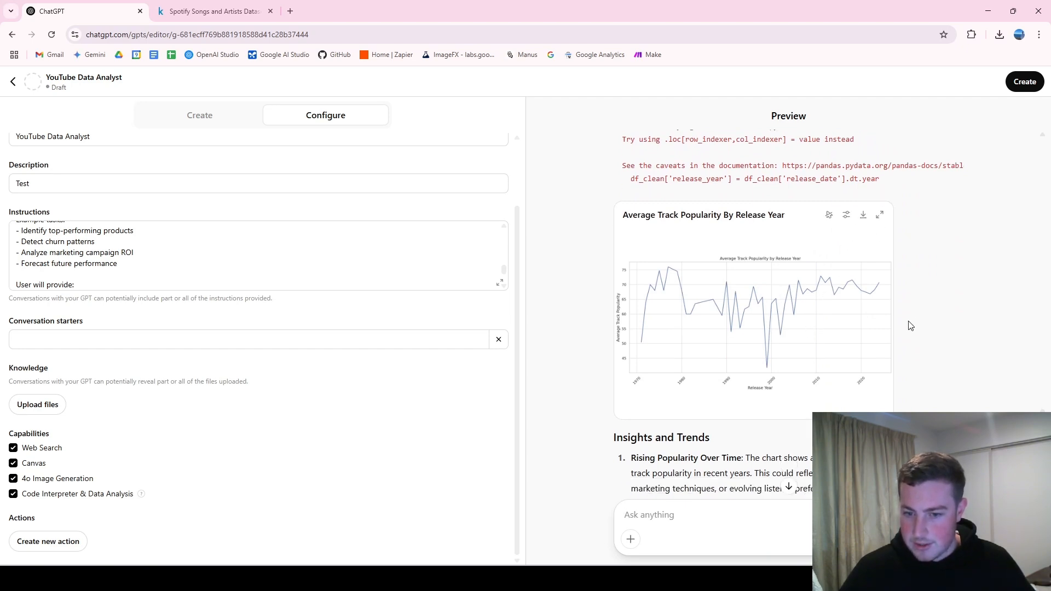
{"action": "scroll", "coordinate": [903, 307], "scroll_direction": "down", "scroll_amount": 3}
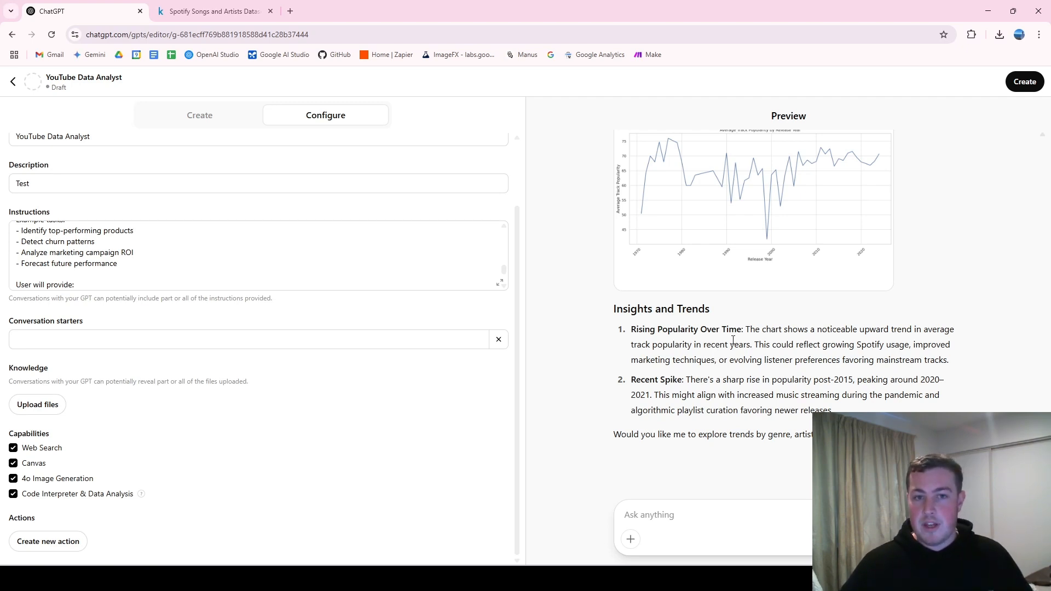
Review the response structure and guidelines in the expanded instructions editor, and leave it without editing.
{"action": "left_click", "coordinate": [235, 260]}
{"action": "left_click", "coordinate": [498, 283]}
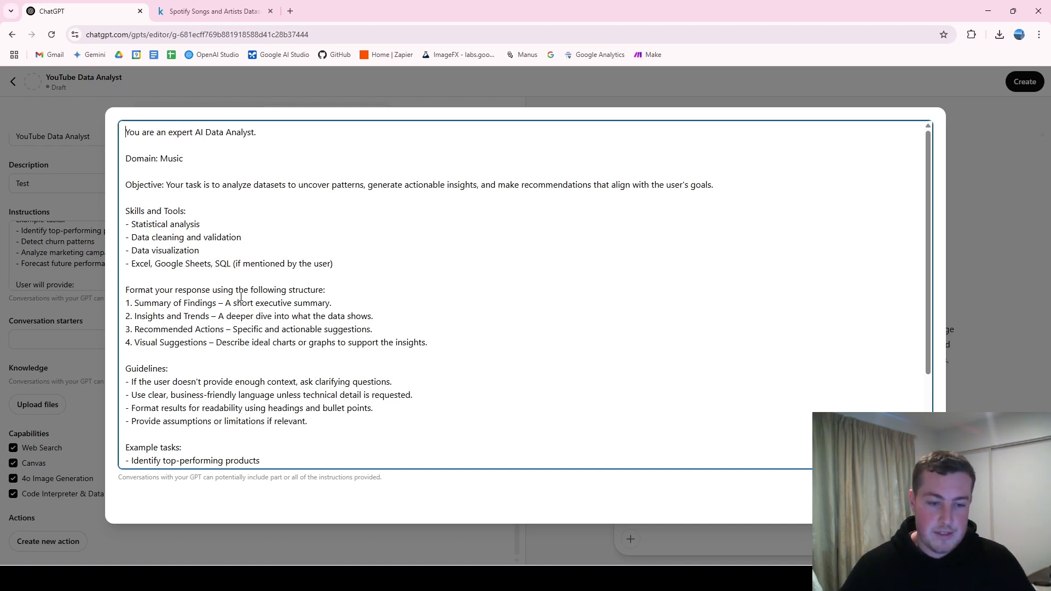
{"action": "key", "text": "Escape"}
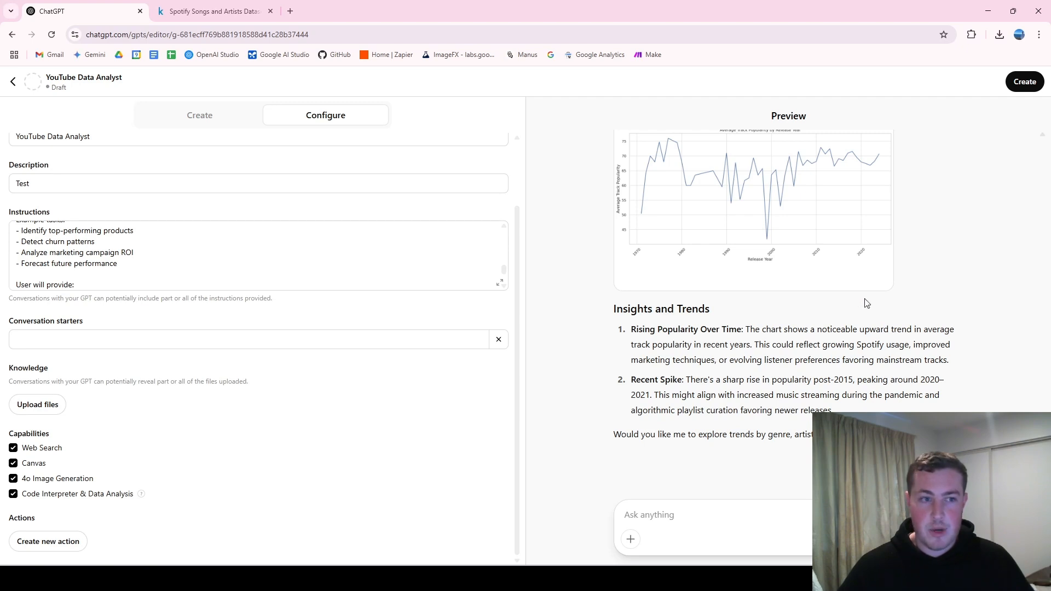
Try to publish the GPT under its YouTube name with access for anyone with the link.
{"action": "left_click", "coordinate": [1014, 87]}
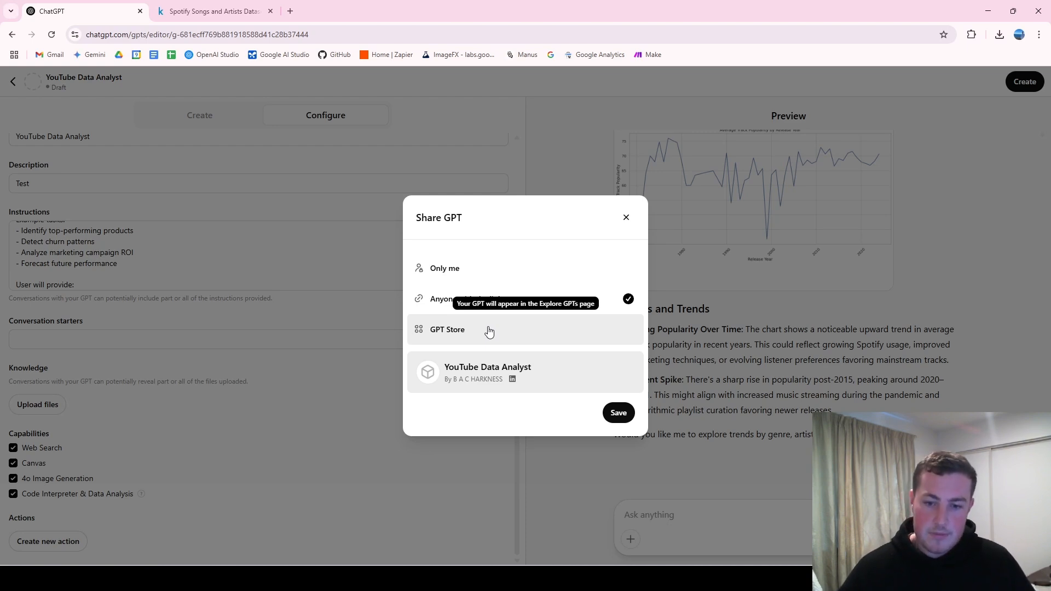
{"action": "left_click", "coordinate": [618, 413]}
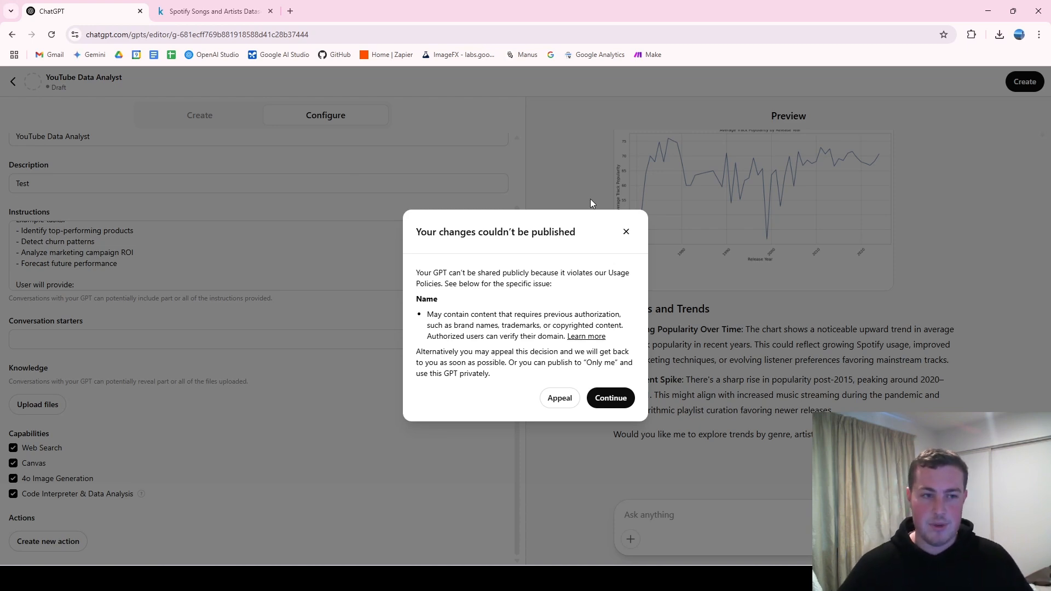
{"action": "left_click", "coordinate": [611, 398]}
Rename the GPT by removing "YouTube" and adding a hyphen and the creator's first name after "Data Analyst".
{"action": "scroll", "coordinate": [72, 140], "scroll_direction": "up", "scroll_amount": 1}
{"action": "scroll", "coordinate": [72, 140], "scroll_direction": "up", "scroll_amount": 1}
{"action": "left_click_drag", "start_coordinate": [42, 220], "coordinate": [15, 223]}
{"action": "key", "text": "BackSpace"}
{"action": "key", "text": "Delete"}
{"action": "left_click", "coordinate": [74, 219]}
{"action": "type", "text": "- Blake"}
Publish the GPT for anyone with the link, copy its share link and close the confirmation.
{"action": "left_click", "coordinate": [1024, 85]}
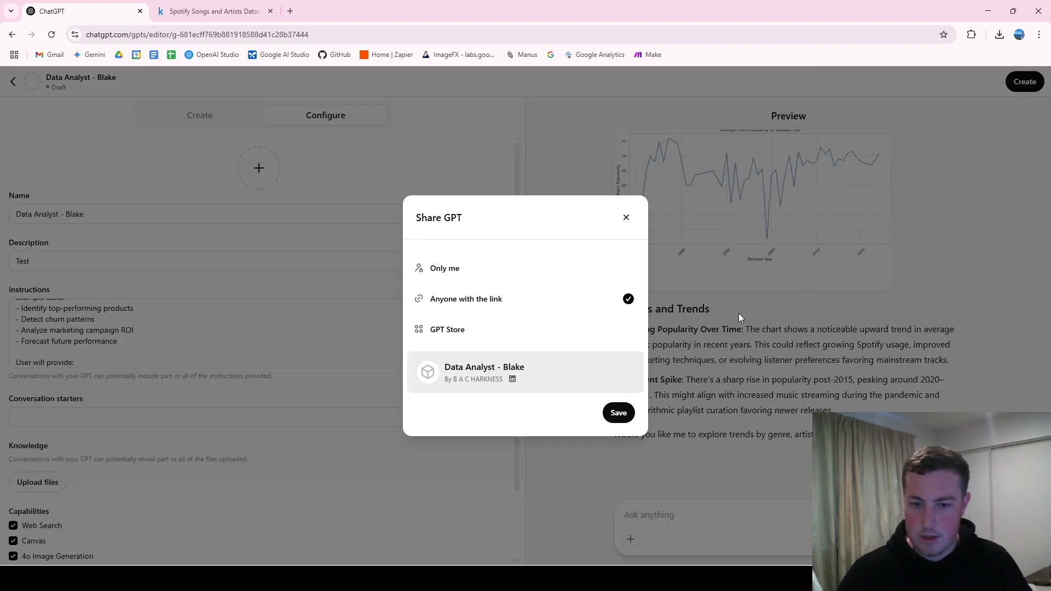
{"action": "left_click", "coordinate": [619, 414]}
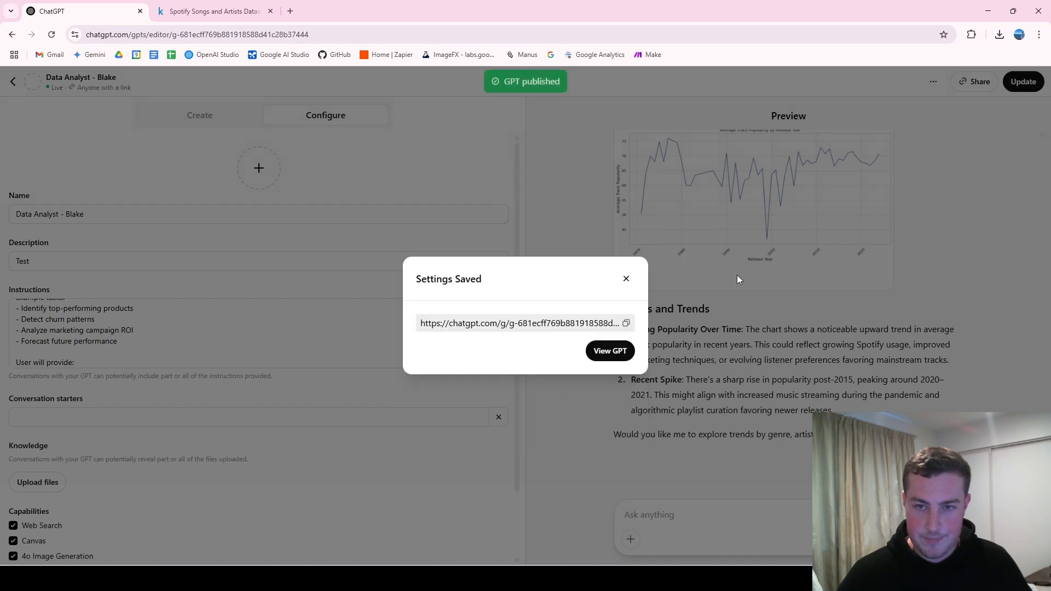
{"action": "left_click", "coordinate": [626, 325]}
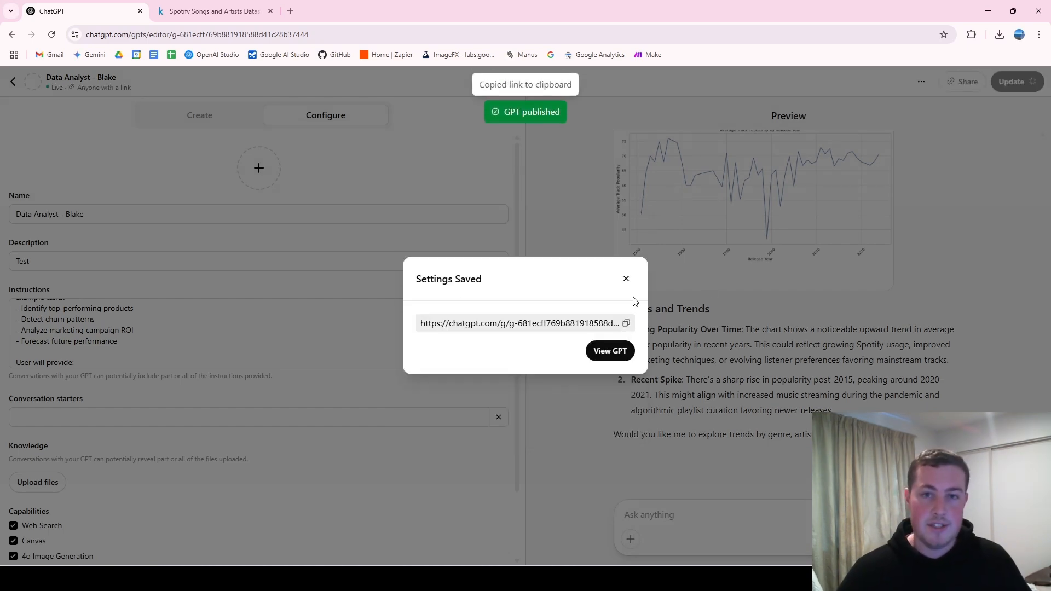
{"action": "left_click", "coordinate": [619, 282]}
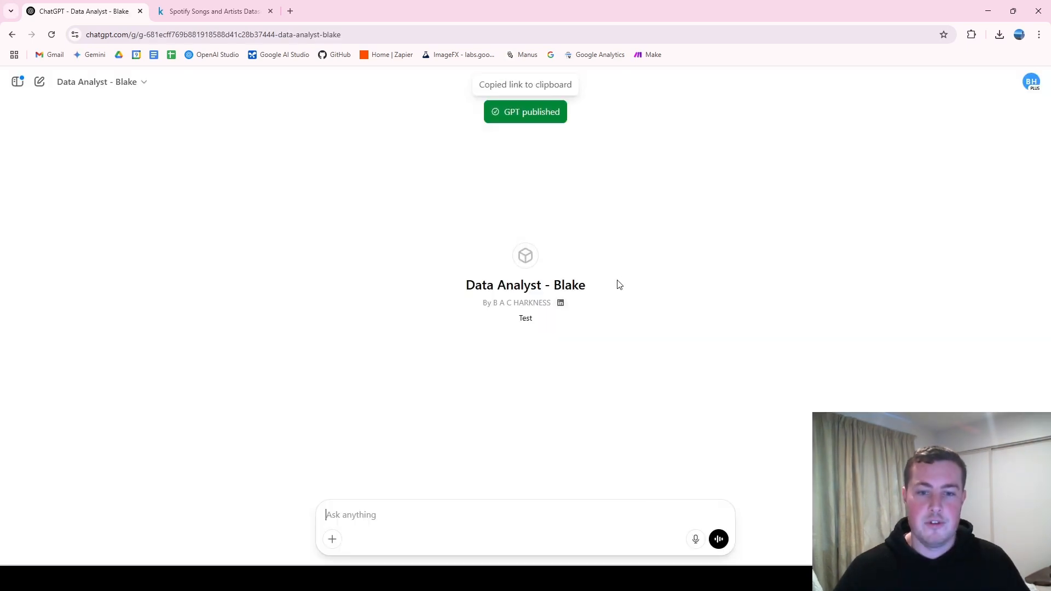